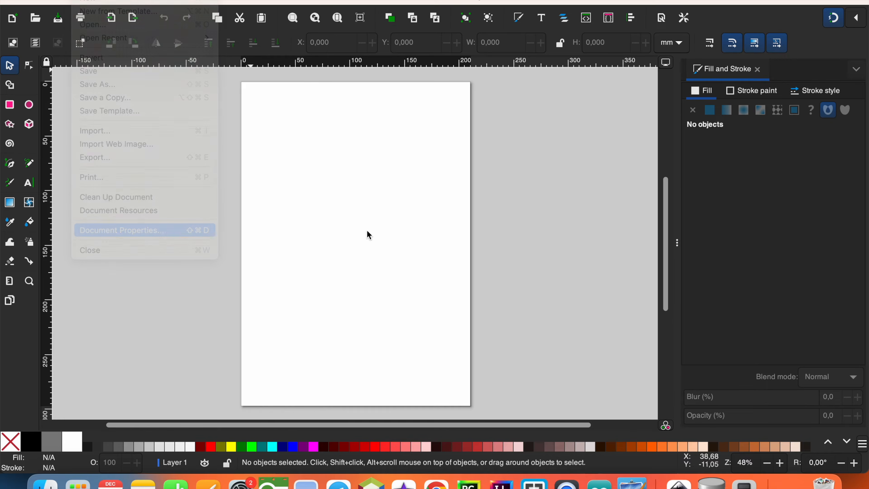
# - Set the page size to 550 mm wide and 400 mm high
pyautogui.moveTo(532, 97); pyautogui.dragTo(407, 97)
pyautogui.write('550')
pyautogui.press('Tab')
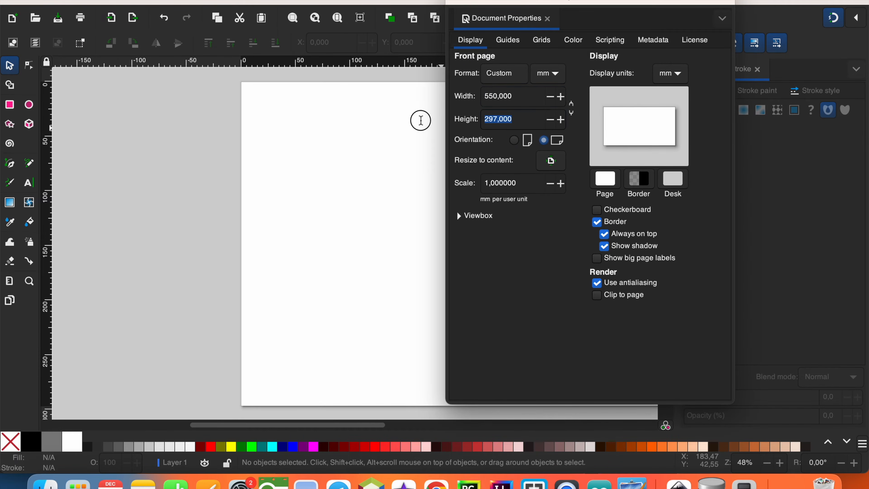
pyautogui.write('400')
pyautogui.click(527, 100)
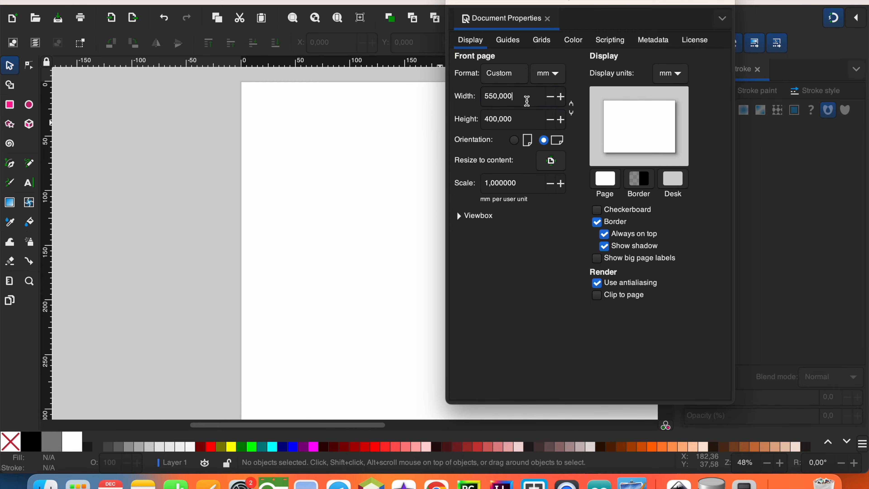
# - Create a rectangular grid in millimetres with 10 mm X and Y spacing and a major grid line every 4
pyautogui.click(542, 44)
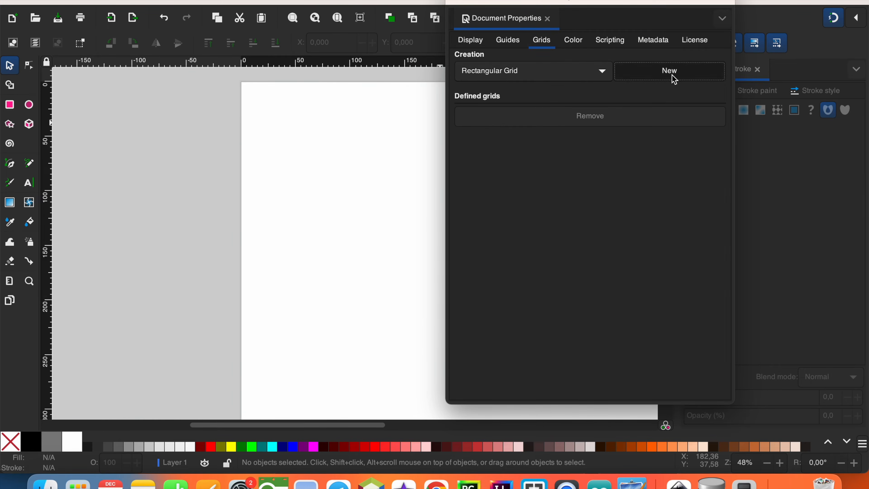
pyautogui.click(669, 71)
pyautogui.click(704, 140)
pyautogui.click(704, 169)
pyautogui.doubleClick(646, 208)
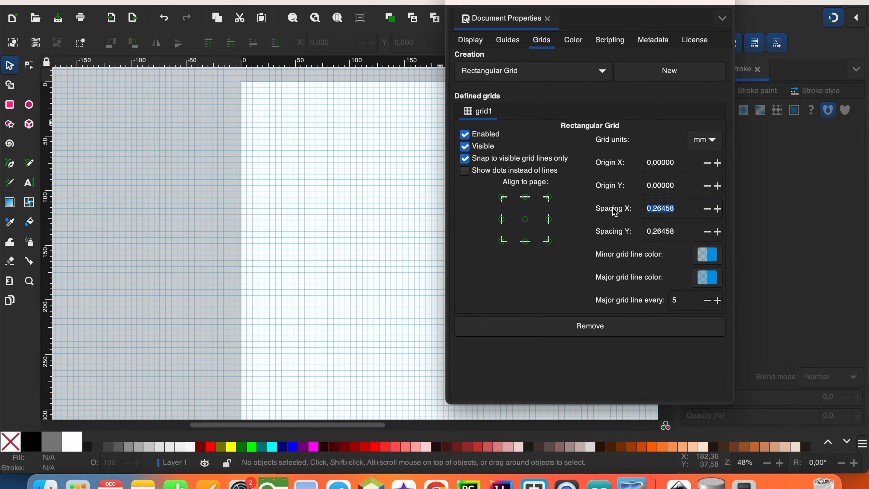
pyautogui.press('Tab')
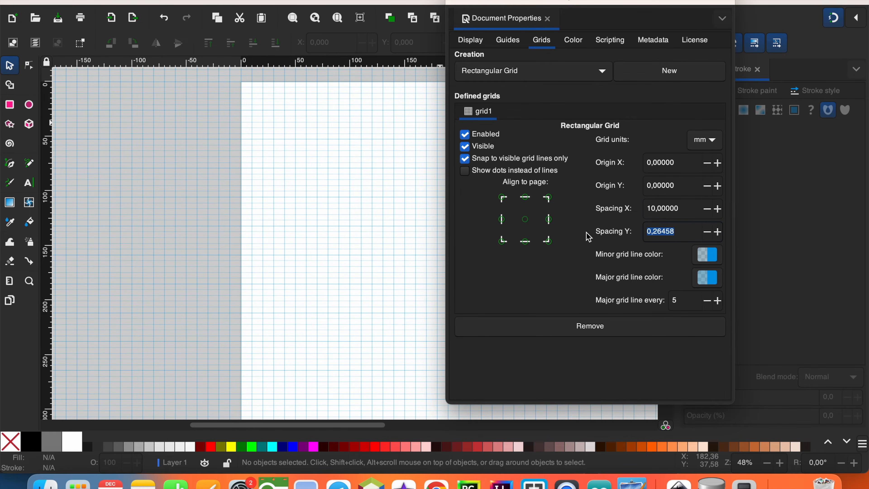
pyautogui.press('Return')
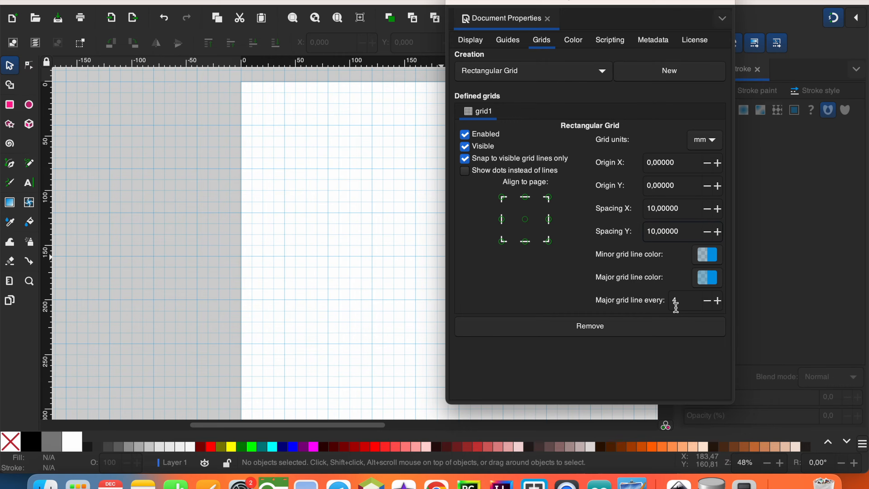
pyautogui.click(414, 254)
# - Draw a 200 × 120 mm rectangle snapped to the grid near the page's upper-left corner
pyautogui.moveTo(299, 2); pyautogui.dragTo(416, 7)
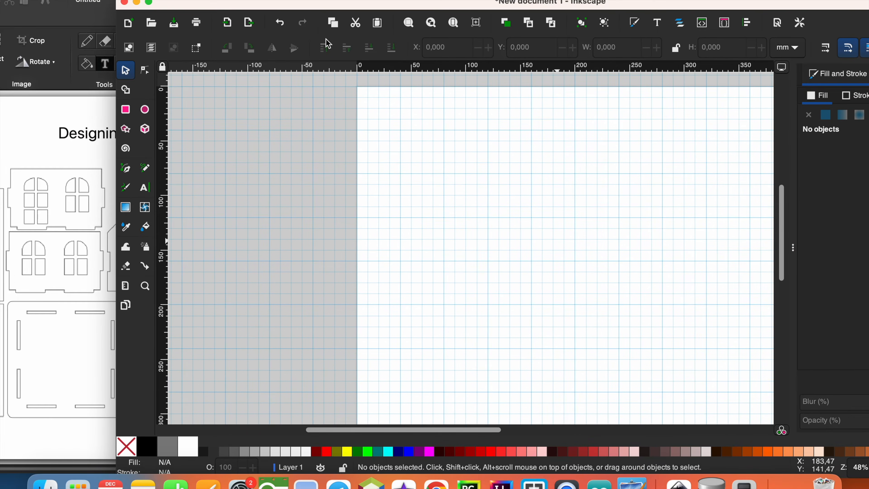
pyautogui.click(126, 110)
pyautogui.moveTo(400, 131)
pyautogui.mouseDown()
pyautogui.moveTo(407, 194)
pyautogui.moveTo(434, 235)
pyautogui.moveTo(533, 261)
pyautogui.moveTo(619, 262)
pyautogui.mouseUp()
pyautogui.moveTo(404, 431); pyautogui.dragTo(447, 434)
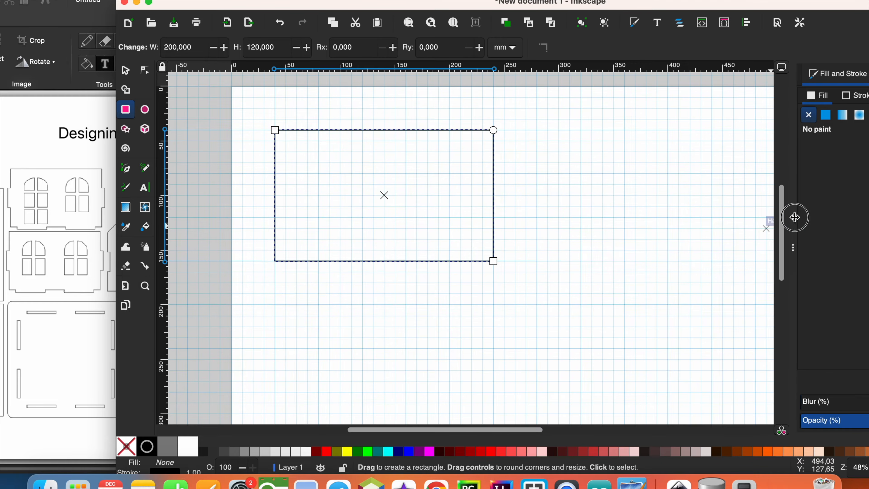
# - Give the rectangle a flat blue (#0000FF) fill and a matching blue stroke
pyautogui.moveTo(795, 217); pyautogui.dragTo(732, 216)
pyautogui.click(766, 119)
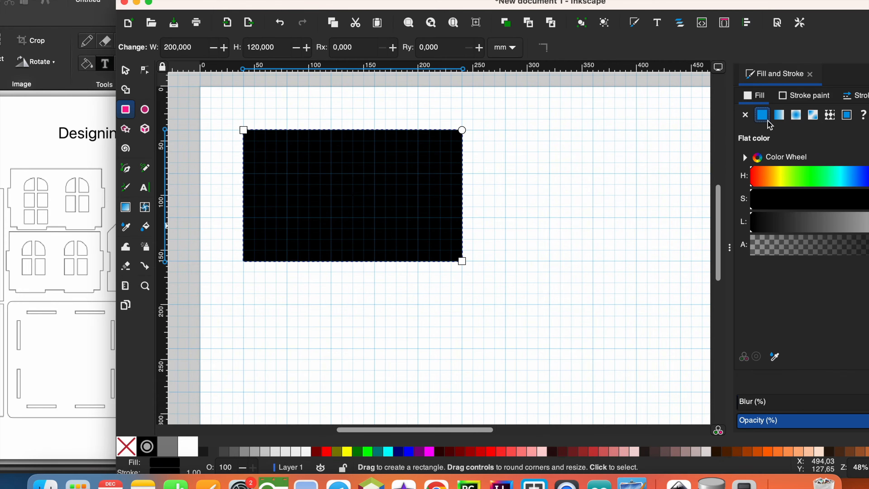
pyautogui.click(409, 452)
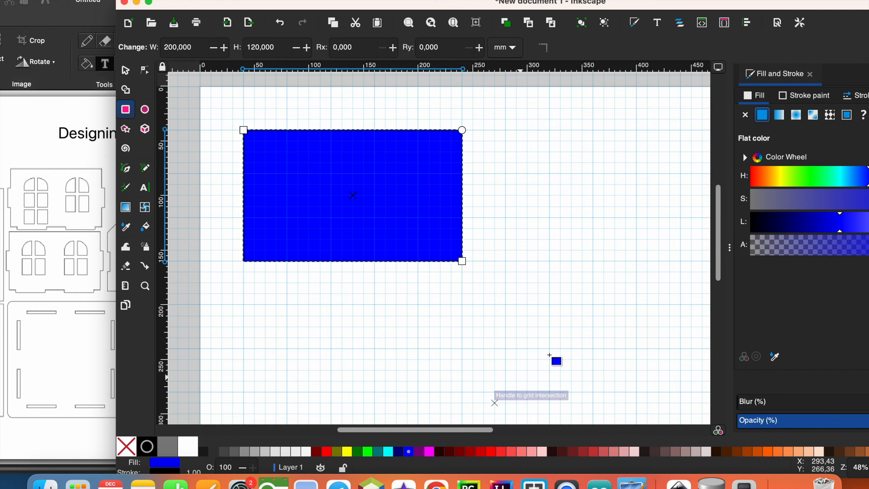
pyautogui.click(817, 99)
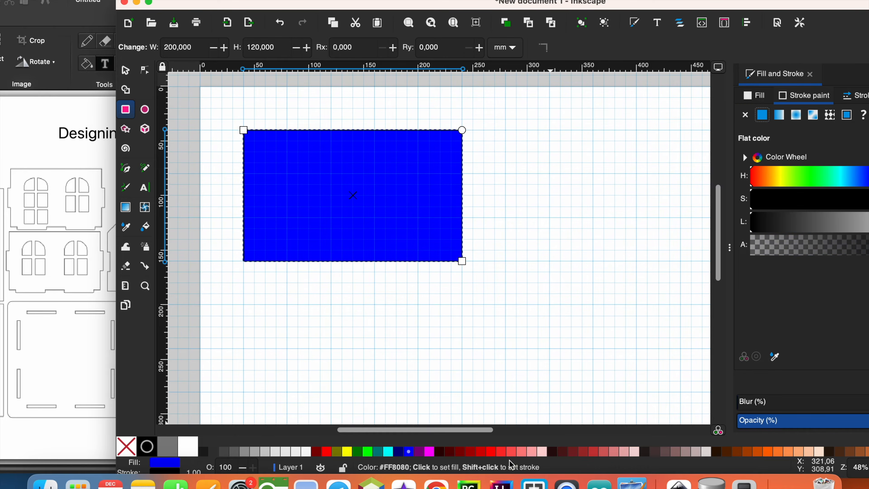
pyautogui.moveTo(409, 452); pyautogui.dragTo(316, 344)
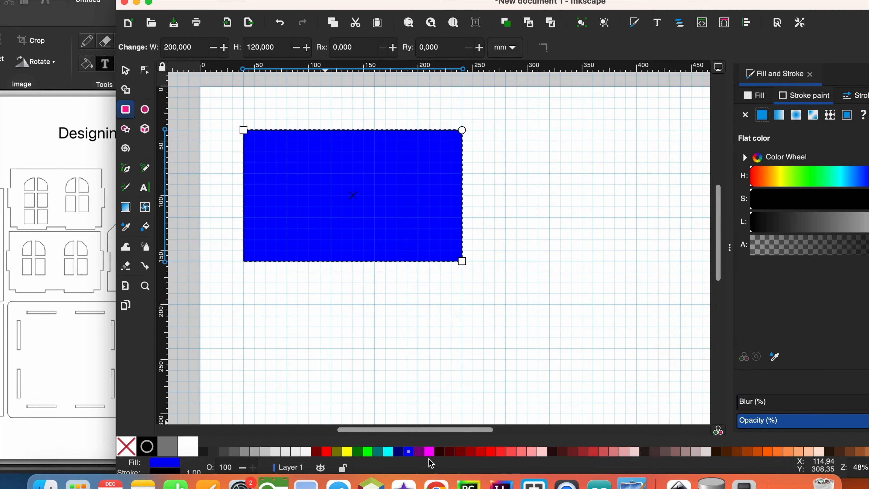
pyautogui.rightClick(409, 452)
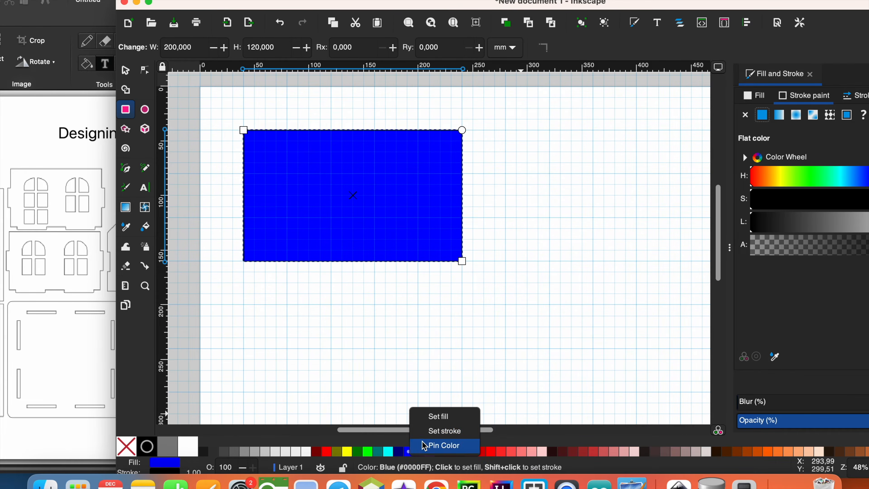
pyautogui.click(444, 431)
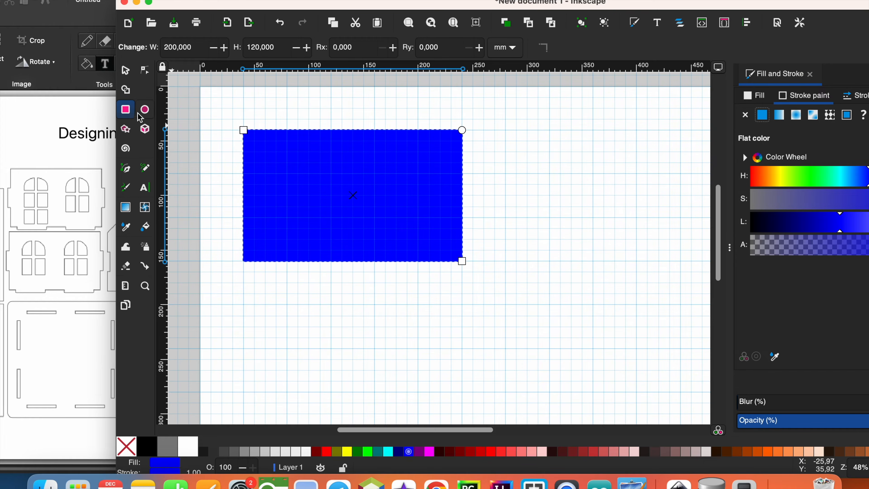
# - Draw a 40 × 20 mm rectangle on the grid below the large rectangle
pyautogui.click(125, 110)
pyautogui.scroll(2, 270, 288)
pyautogui.moveTo(279, 266); pyautogui.dragTo(365, 305)
# - Draw a 20 × 40 mm rectangle on the grid beside the large rectangle's left edge
pyautogui.hscroll(-5, 376, 291)
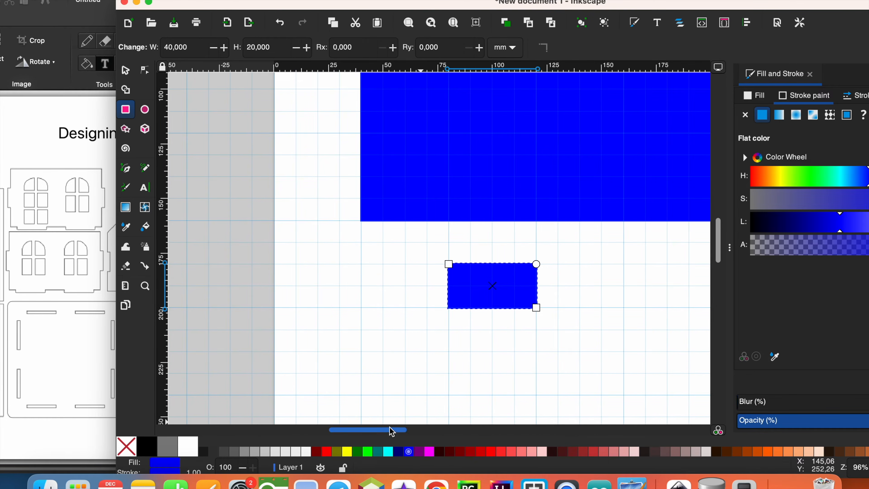
pyautogui.scroll(4, 386, 283)
pyautogui.moveTo(296, 191); pyautogui.dragTo(340, 278)
pyautogui.scroll(-4, 366, 295)
pyautogui.hscroll(5, 366, 294)
# - Place two copies of the 40 × 20 mm rectangle on the large rectangle's bottom edge, each extending halfway past it as a tab
pyautogui.press('s')
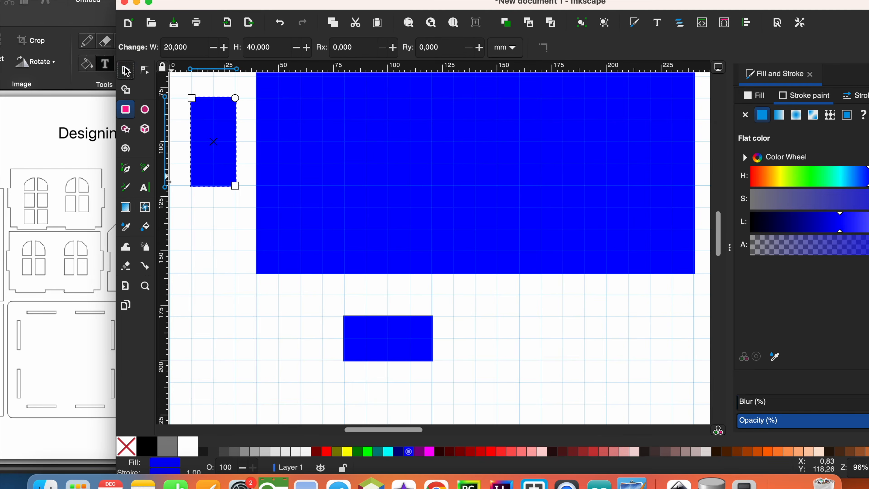
pyautogui.click(405, 344)
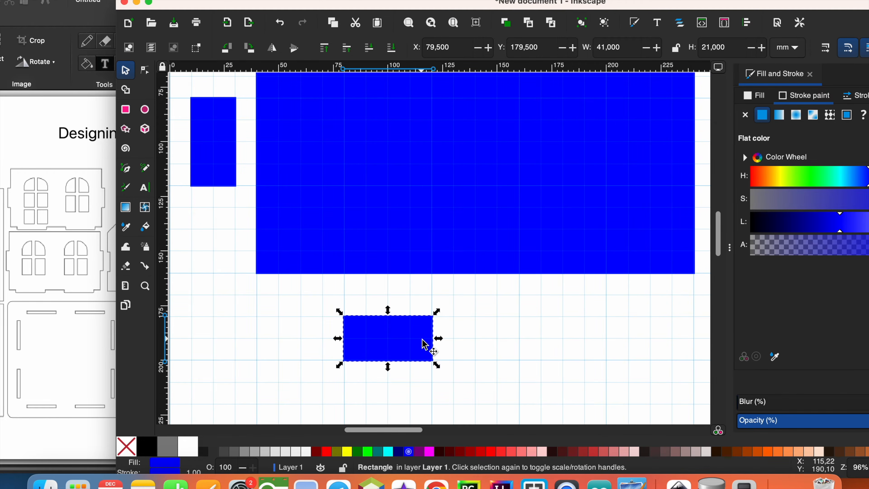
pyautogui.moveTo(412, 346); pyautogui.dragTo(591, 280)
pyautogui.click(413, 342)
pyautogui.hotkey('ctrl', 'd')
pyautogui.moveTo(413, 342); pyautogui.dragTo(409, 261)
# - Place copies of the 20 × 40 mm rectangle halfway across the large rectangle's left and right edges, keeping a spare at the page edge
pyautogui.scroll(-1, 491, 242)
pyautogui.click(299, 183)
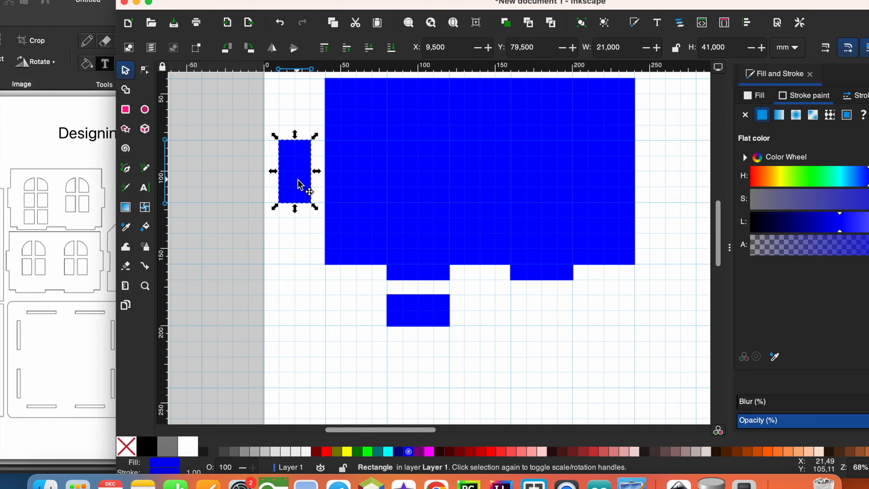
pyautogui.moveTo(300, 185); pyautogui.dragTo(646, 190)
pyautogui.click(278, 177)
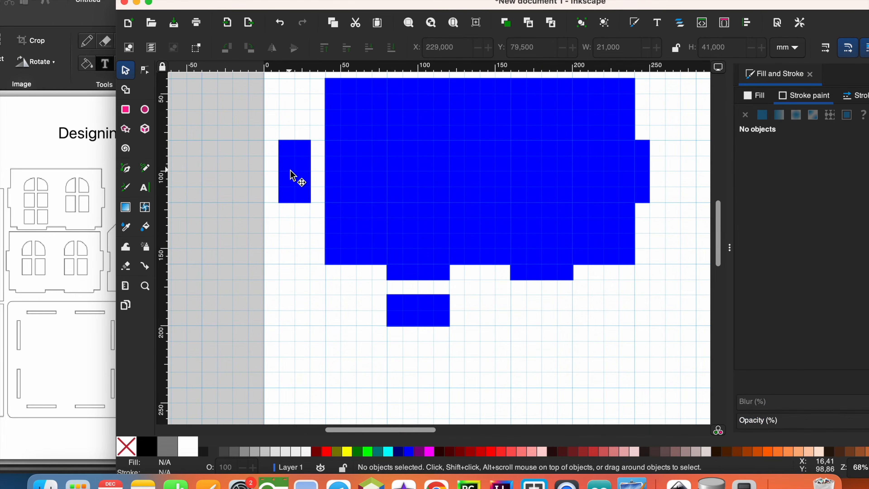
pyautogui.click(294, 178)
pyautogui.moveTo(300, 176)
pyautogui.mouseDown()
pyautogui.moveTo(333, 174)
pyautogui.moveTo(277, 168)
pyautogui.moveTo(286, 170)
pyautogui.mouseUp()
# - Merge the large rectangle and its four overlapping tabs into one path with Union
pyautogui.scroll(3, 718, 223)
pyautogui.moveTo(299, 94); pyautogui.dragTo(671, 324)
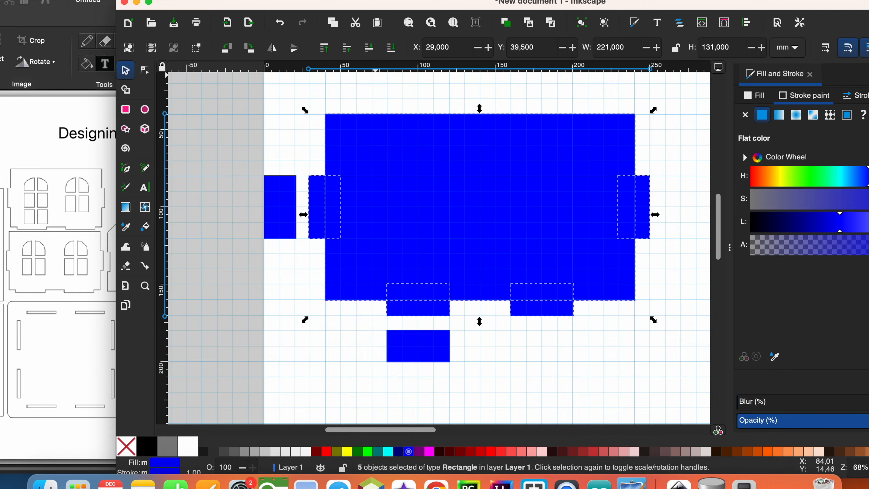
pyautogui.click(261, 48)
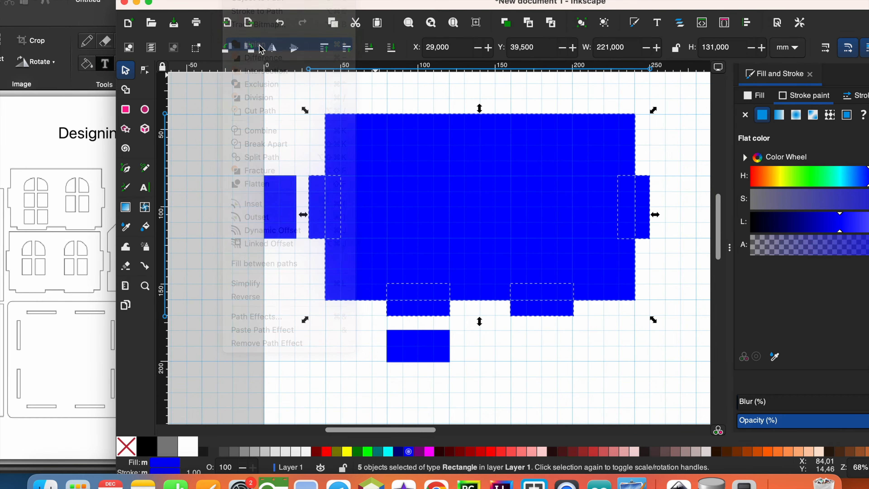
pyautogui.moveTo(441, 185)
pyautogui.mouseDown()
pyautogui.moveTo(472, 189)
pyautogui.moveTo(444, 185)
pyautogui.mouseUp()
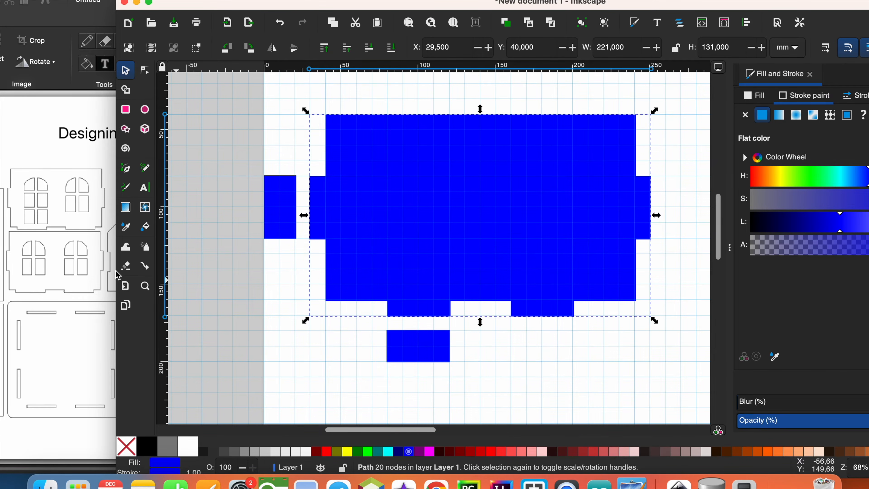
# - Draw a second rectangle, 200 × 120 mm, level with the tabbed shape near the page's right edge
pyautogui.moveTo(273, 4); pyautogui.dragTo(380, 6)
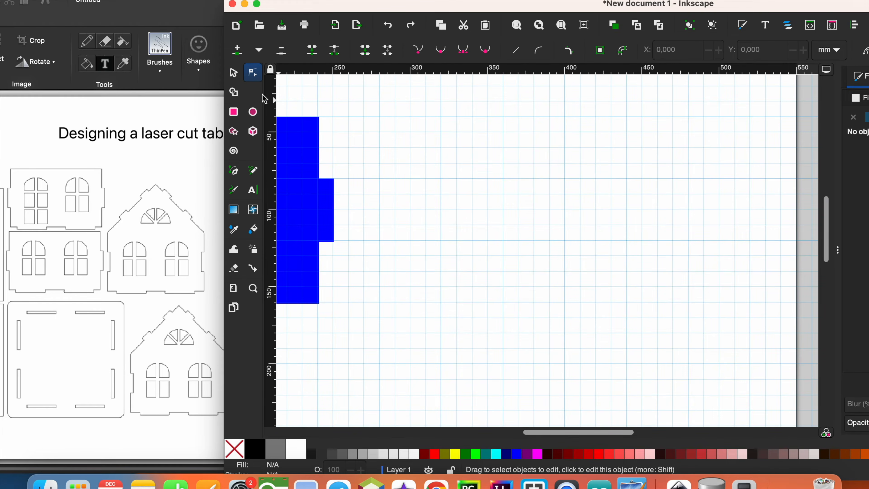
pyautogui.click(235, 112)
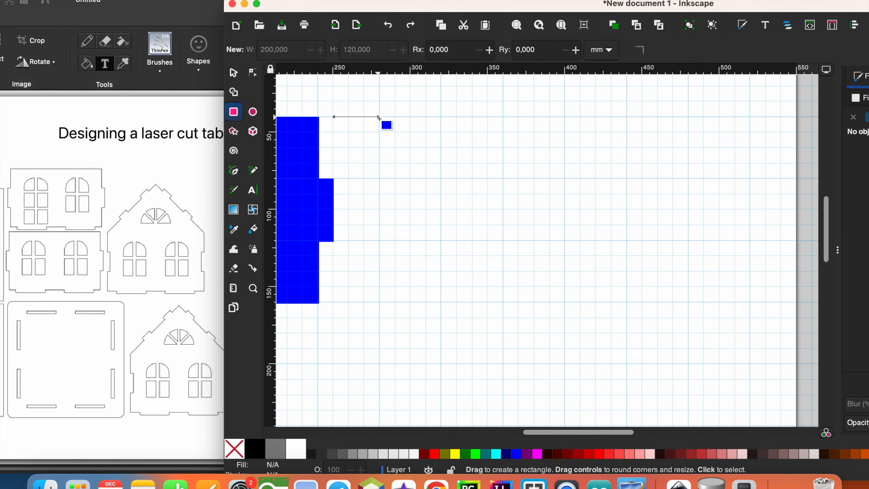
pyautogui.moveTo(444, 120)
pyautogui.mouseDown()
pyautogui.moveTo(474, 323)
pyautogui.moveTo(545, 305)
pyautogui.moveTo(801, 304)
pyautogui.mouseUp()
pyautogui.scroll(-2, 612, 335)
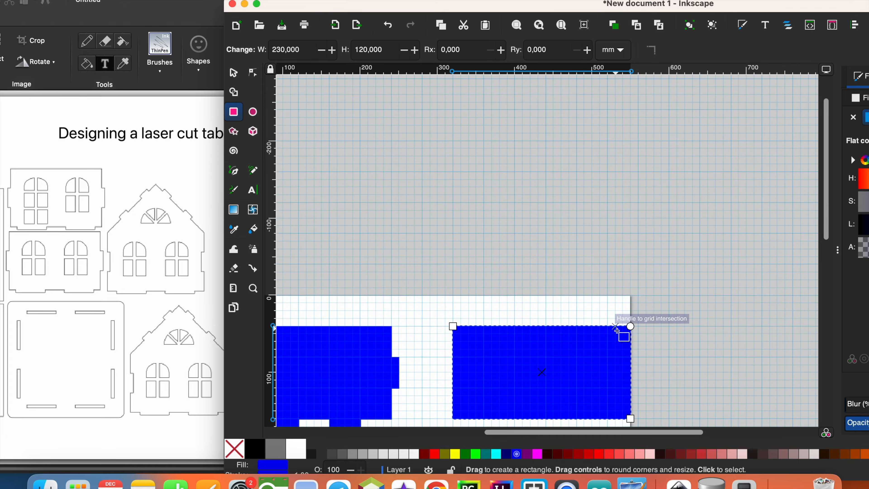
pyautogui.scroll(-2, 617, 333)
pyautogui.scroll(2, 621, 334)
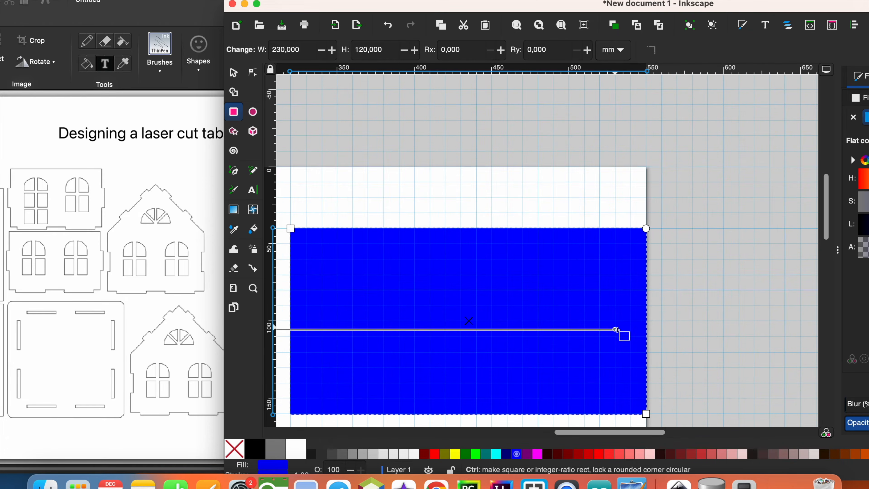
pyautogui.moveTo(646, 413); pyautogui.dragTo(600, 414)
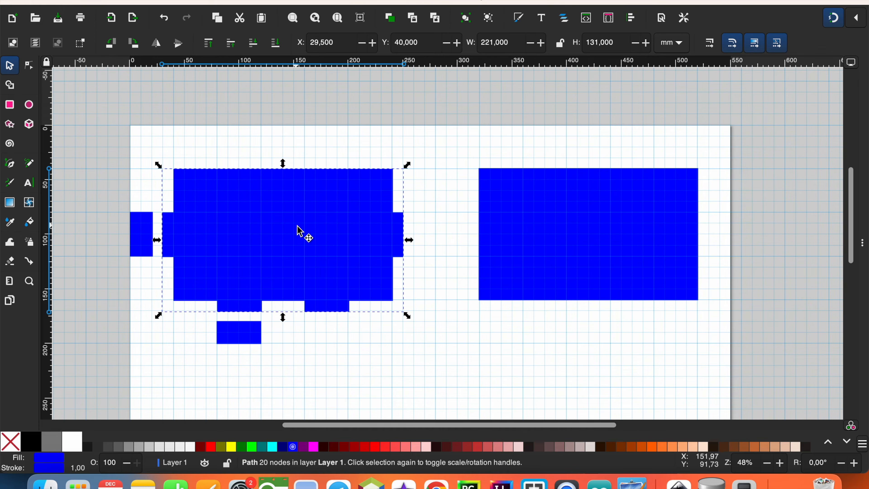
# - Duplicate the tabbed shape and place the copy directly below the original, under the spare tab
pyautogui.click(301, 232)
pyautogui.scroll(-3, 561, 233)
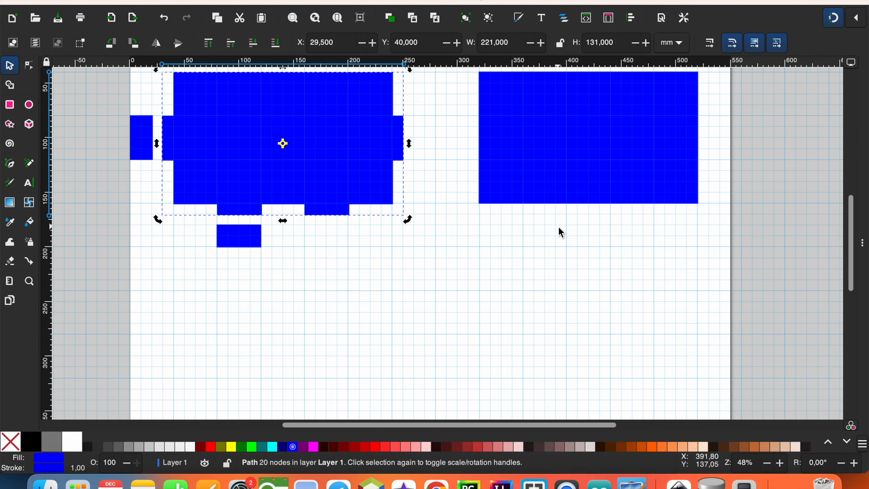
pyautogui.moveTo(308, 146); pyautogui.dragTo(298, 318)
pyautogui.scroll(2, 309, 239)
# - Fill the upper tabbed shape red and position it on top, with its right tab overlapping the second rectangle's left edge
pyautogui.click(325, 195)
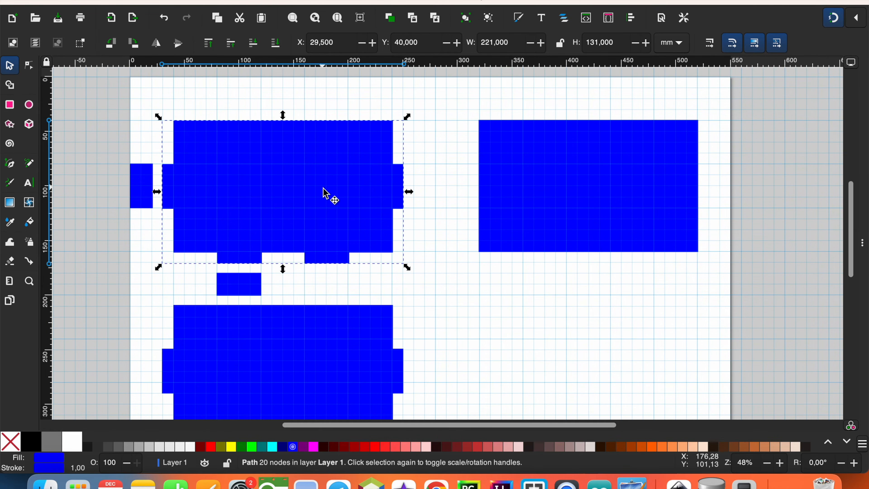
pyautogui.click(212, 446)
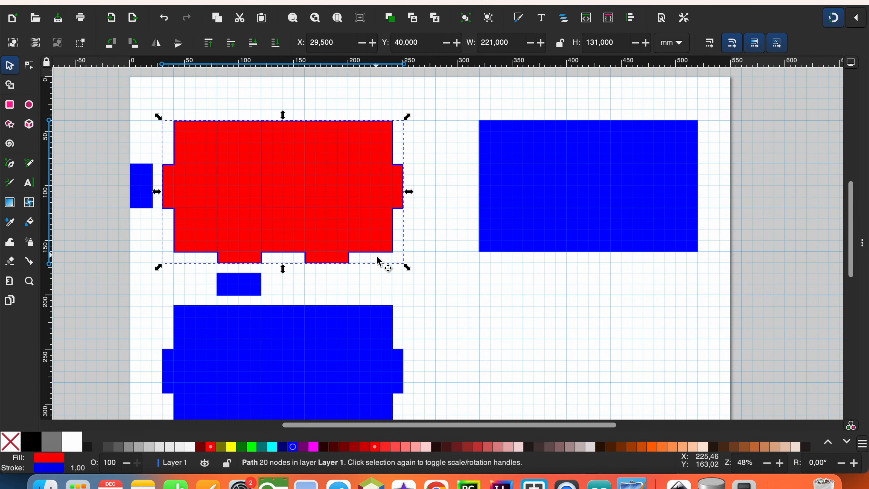
pyautogui.moveTo(286, 197); pyautogui.dragTo(393, 194)
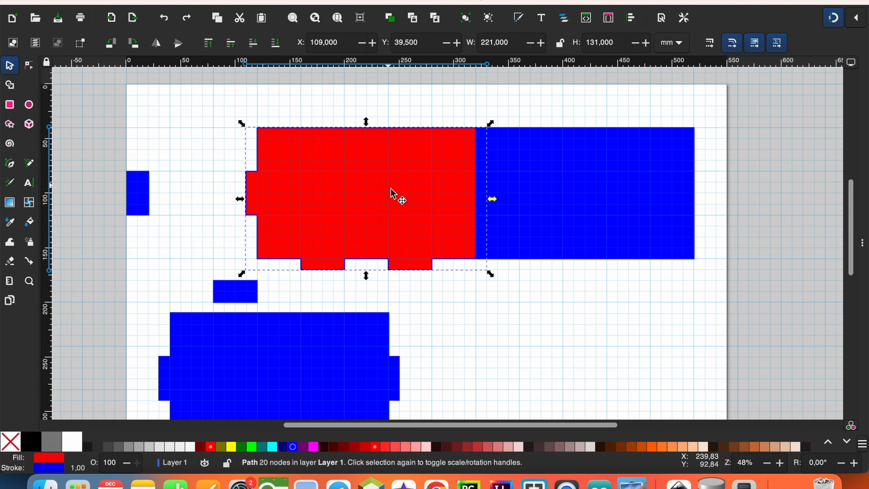
pyautogui.click(210, 48)
# - Subtract the red tabbed shape from the second rectangle with Difference to cut a notch in its left edge
pyautogui.moveTo(238, 112); pyautogui.dragTo(712, 279)
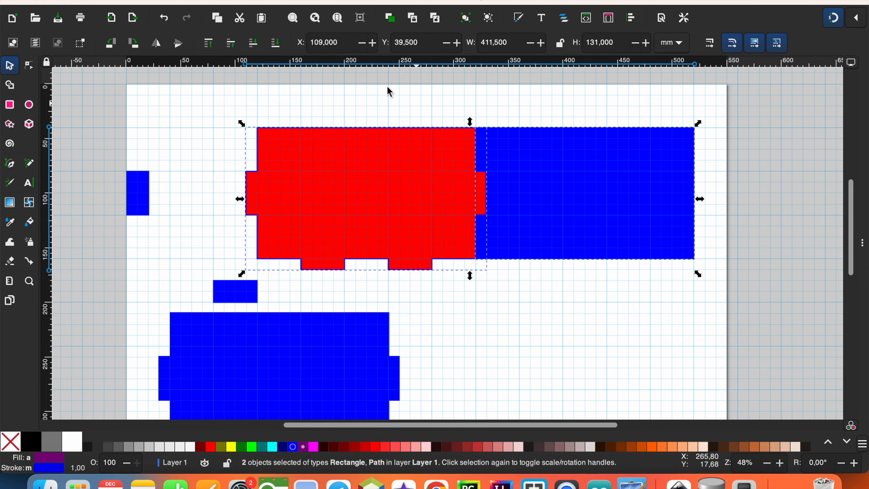
pyautogui.click(248, 3)
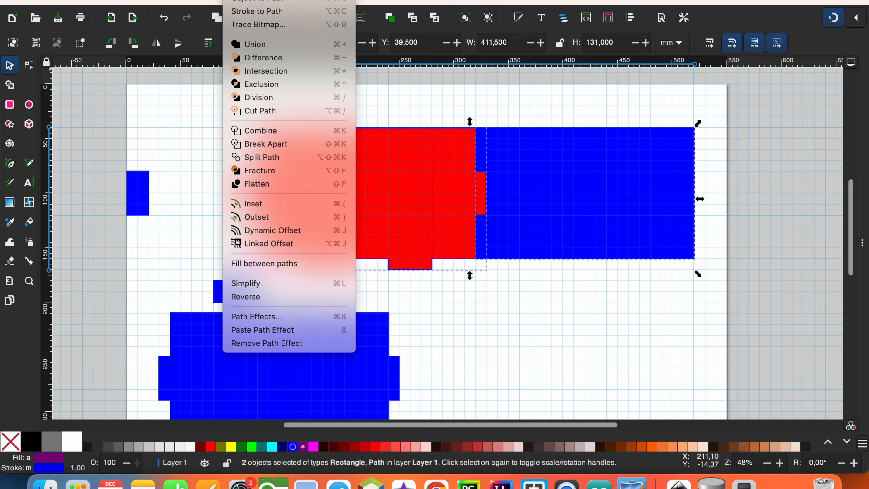
pyautogui.click(251, 56)
pyautogui.click(569, 294)
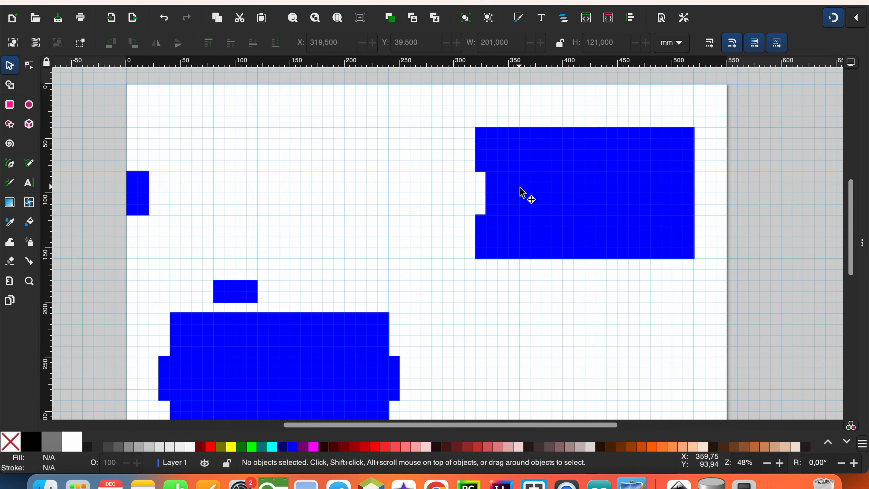
# - Duplicate the lower tabbed shape, fill the copy red and overlap its left tab with the notched rectangle's right edge
pyautogui.click(297, 374)
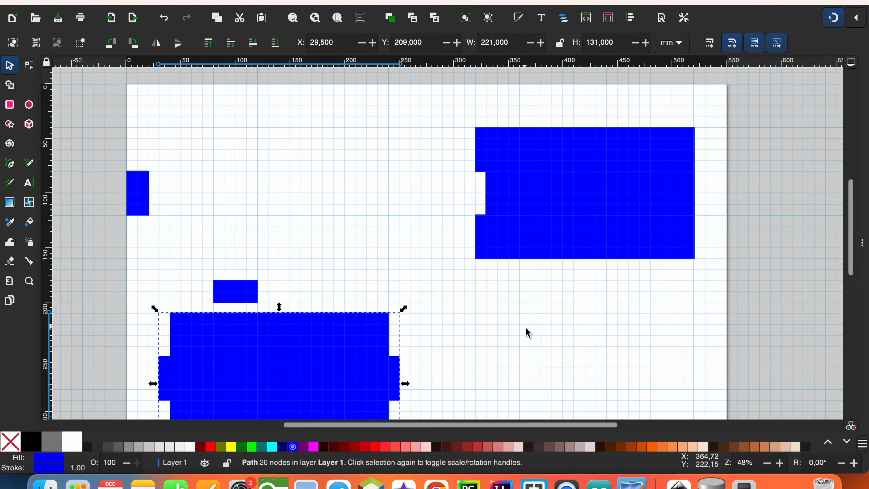
pyautogui.moveTo(229, 386); pyautogui.dragTo(766, 198)
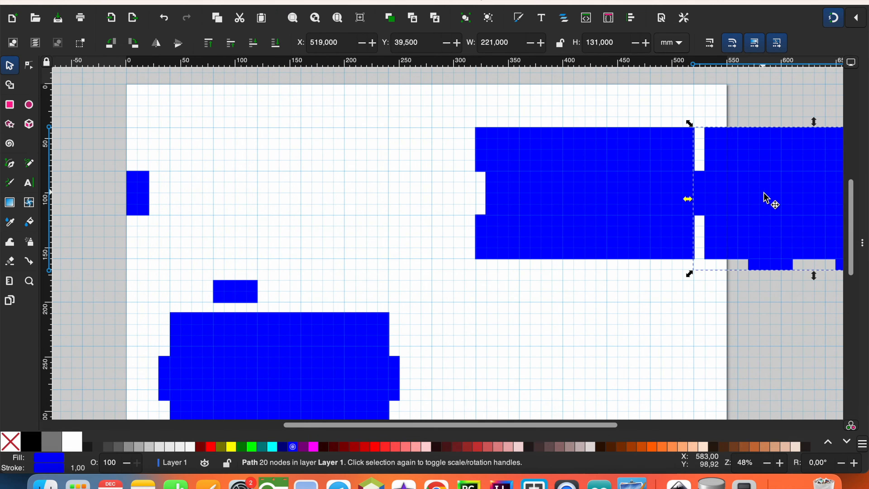
pyautogui.click(211, 446)
pyautogui.moveTo(779, 177)
pyautogui.mouseDown()
pyautogui.moveTo(785, 186)
pyautogui.moveTo(770, 179)
pyautogui.mouseUp()
pyautogui.keyDown('ctrl'); pyautogui.scroll(2, 693, 203); pyautogui.keyUp('ctrl')
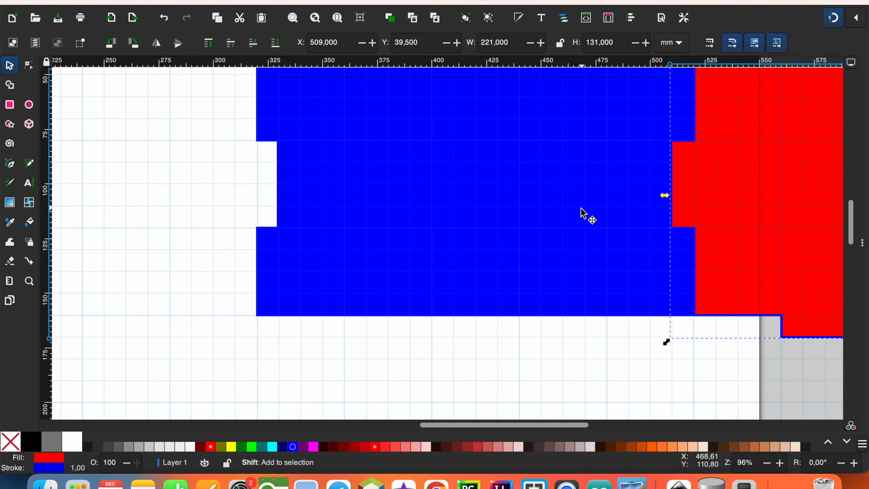
# - Subtract the red tabbed shape from the notched rectangle with Difference to cut a matching notch in its right edge
pyautogui.keyDown('shift'); pyautogui.click(587, 215); pyautogui.keyUp('shift')
pyautogui.keyDown('ctrl'); pyautogui.scroll(-2, 653, 260); pyautogui.keyUp('ctrl')
pyautogui.click(236, 1)
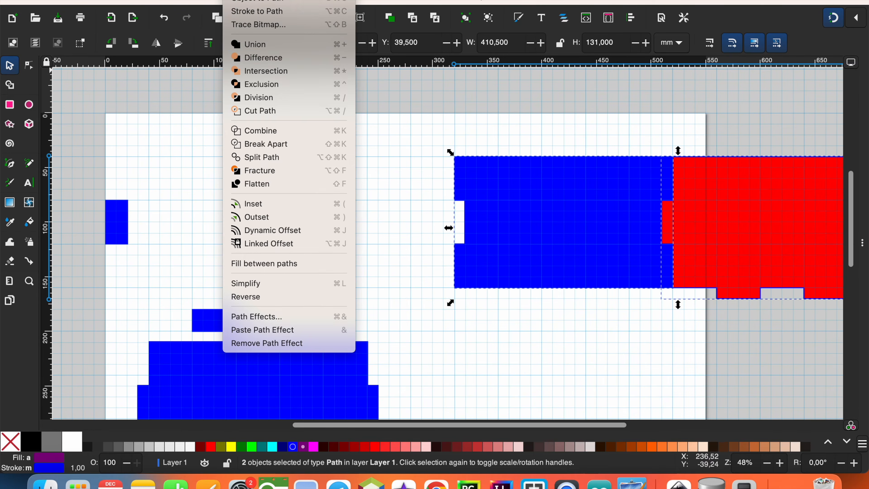
pyautogui.click(258, 58)
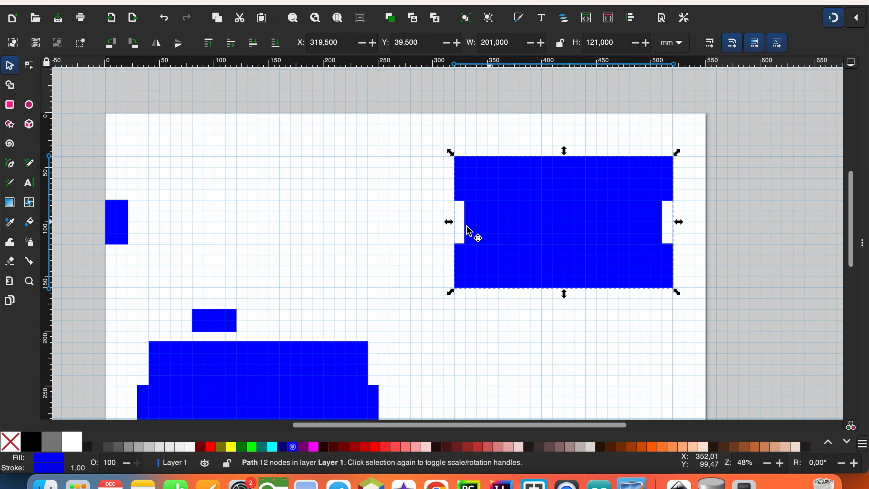
pyautogui.click(395, 232)
# - Duplicate the tabbed shape again and place the copy directly below the notched panel, aligned with its sides
pyautogui.moveTo(852, 202); pyautogui.dragTo(858, 230)
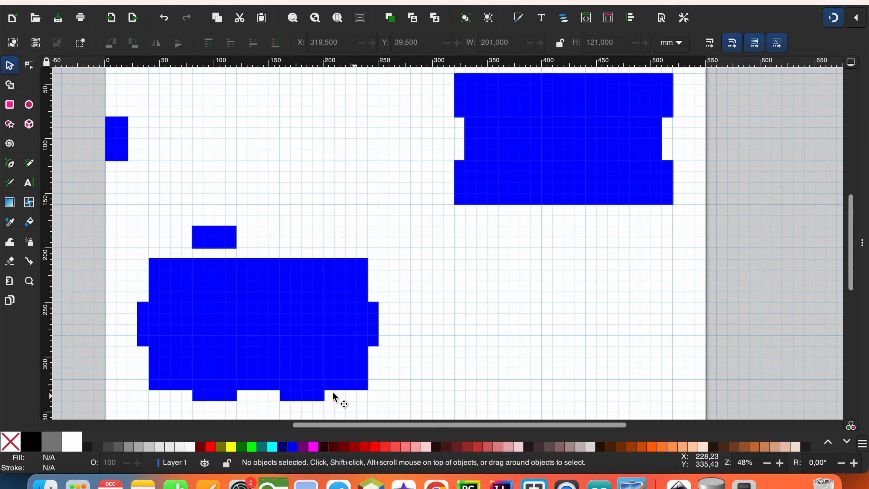
pyautogui.click(286, 323)
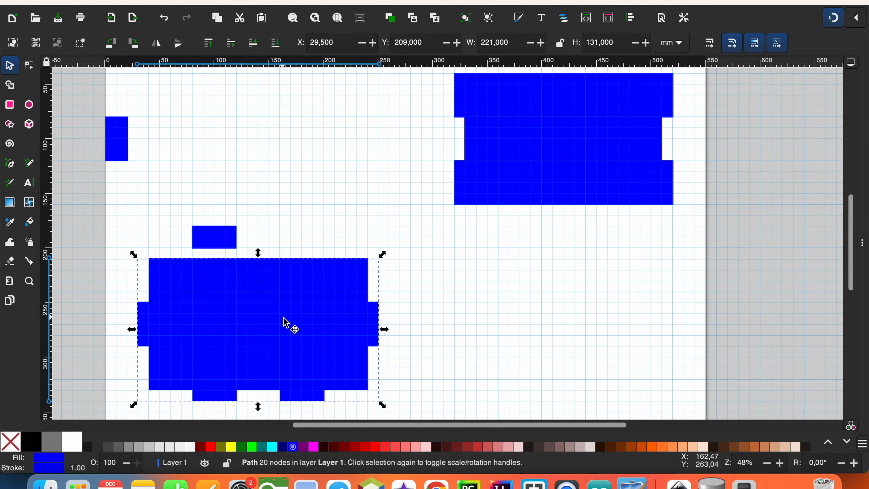
pyautogui.hotkey('ctrl', 'd')
pyautogui.moveTo(280, 323); pyautogui.dragTo(587, 297)
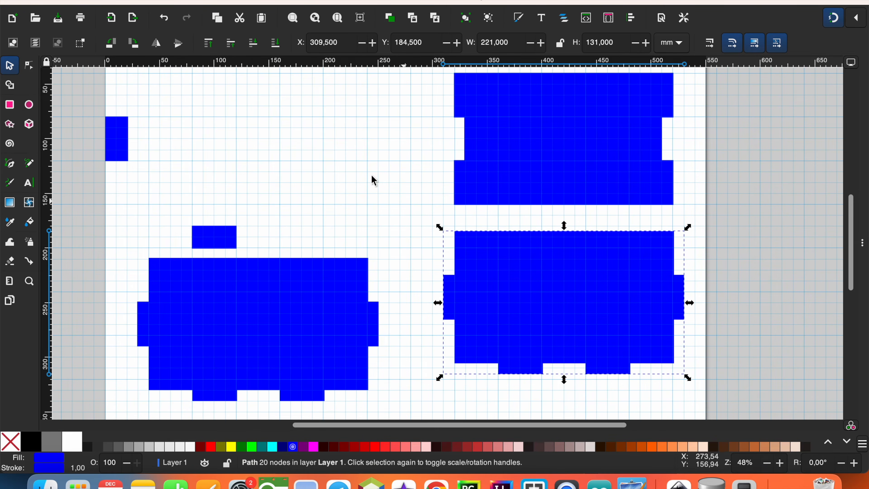
# - Flip the copy vertically, fill it red and move it up until its two tabs overlap the notched panel's bottom edge
pyautogui.click(179, 45)
pyautogui.moveTo(582, 284); pyautogui.dragTo(582, 263)
pyautogui.click(210, 447)
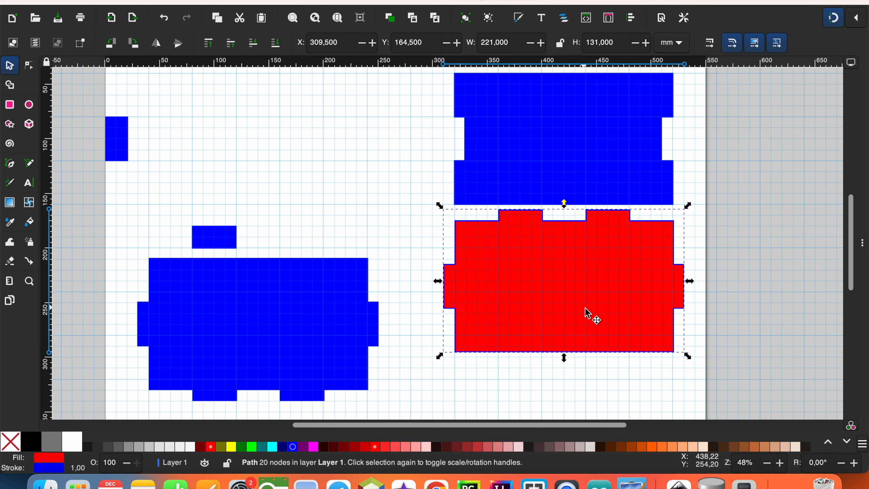
pyautogui.moveTo(586, 307); pyautogui.dragTo(586, 293)
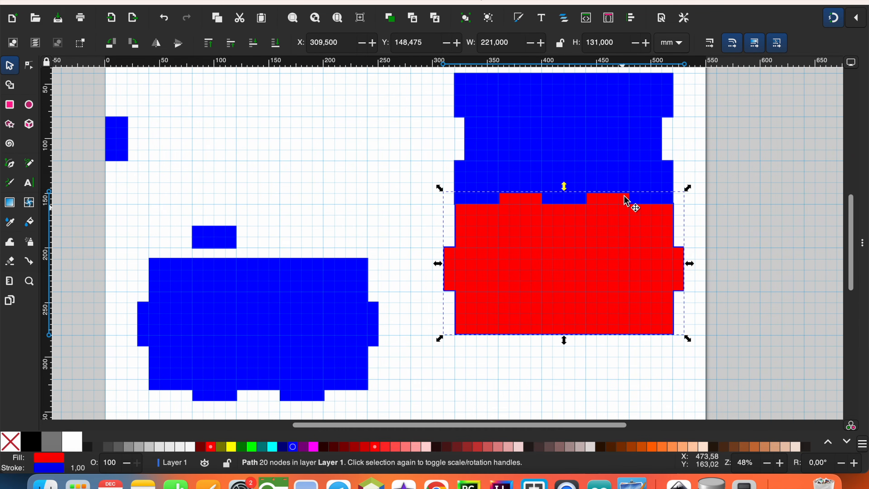
# - Subtract the red tabbed shape from the panel with Difference to cut two notches in its bottom edge
pyautogui.keyDown('shift'); pyautogui.click(602, 116); pyautogui.keyUp('shift')
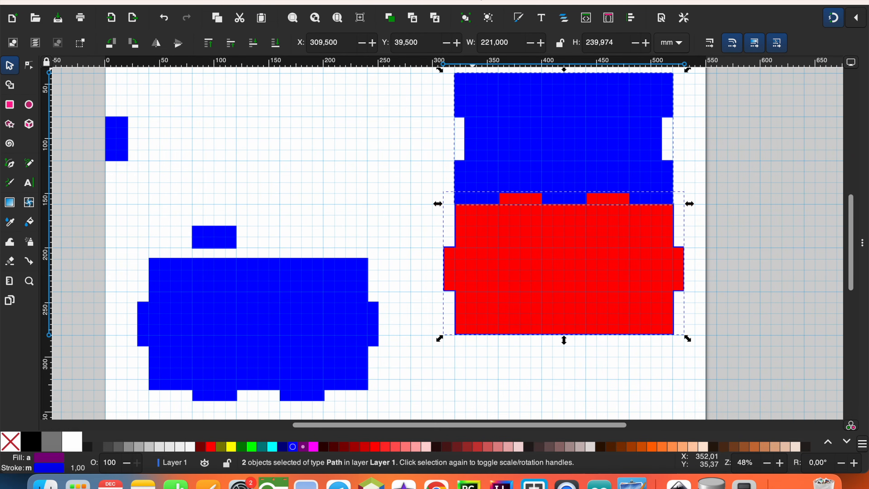
pyautogui.click(240, 1)
pyautogui.click(251, 58)
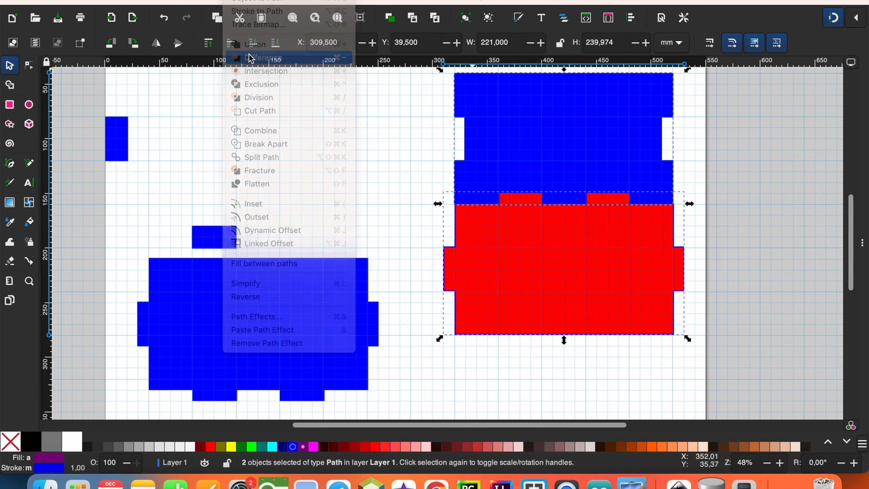
pyautogui.click(531, 247)
pyautogui.scroll(3, 690, 237)
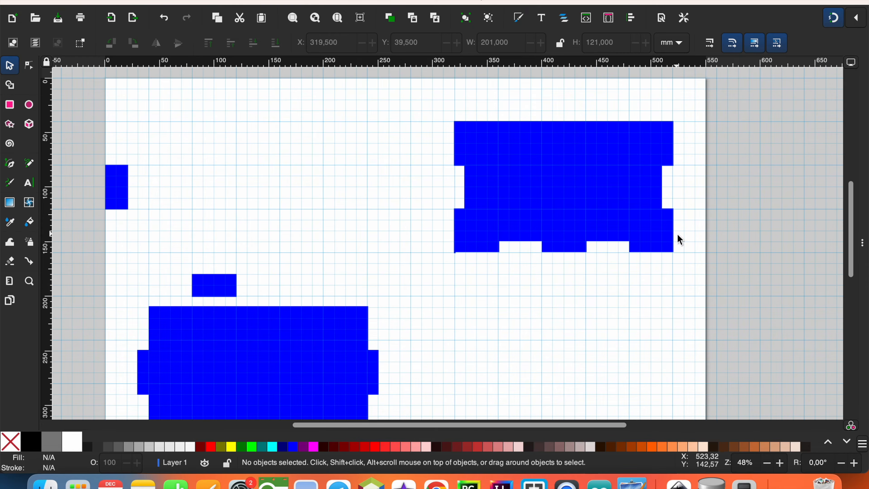
# - Move the notched panel down 120 mm and draw a closed roof triangle on its top edge, 200 mm wide and 120 mm high
pyautogui.moveTo(559, 197); pyautogui.dragTo(559, 328)
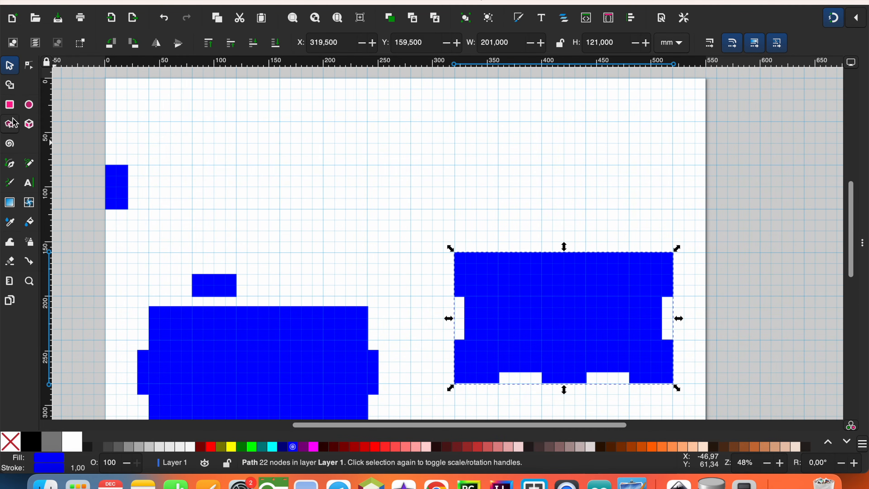
pyautogui.click(10, 164)
pyautogui.click(455, 253)
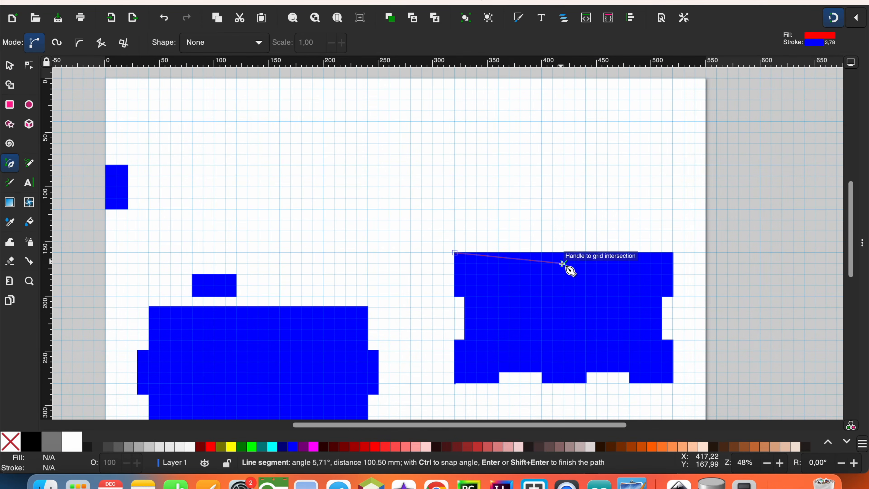
pyautogui.click(565, 122)
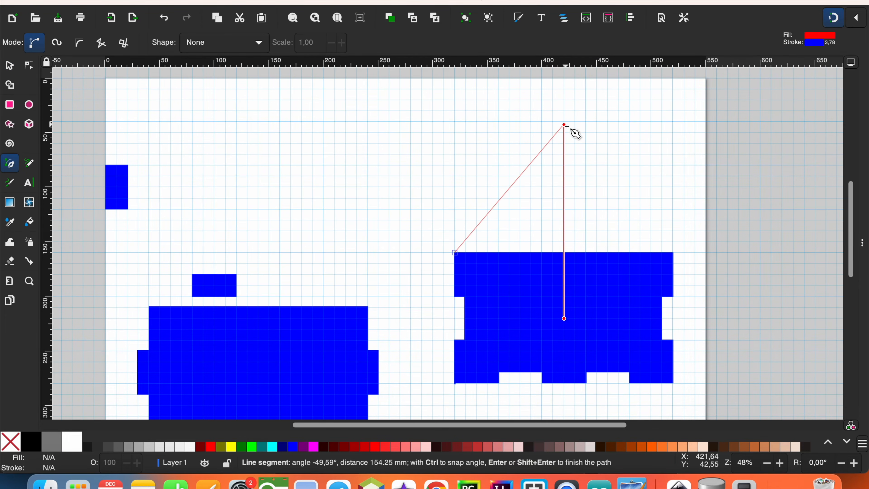
pyautogui.click(673, 252)
pyautogui.click(455, 253)
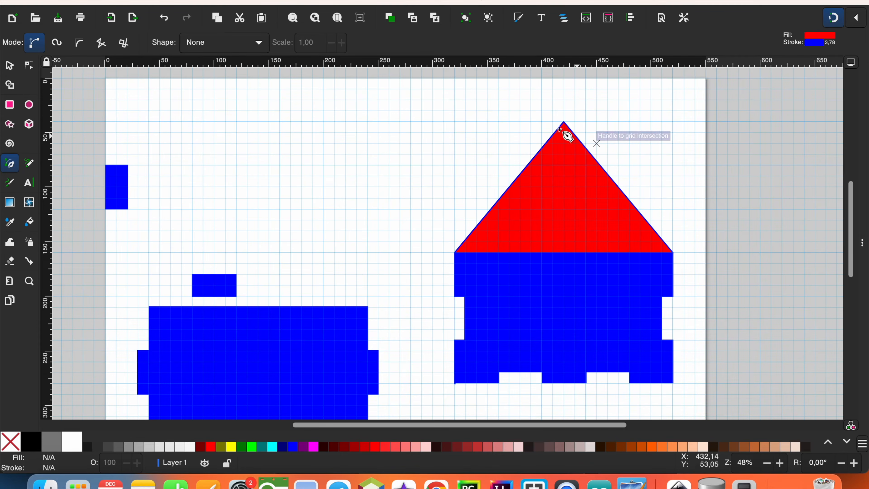
# - Change the roof triangle's stroke paint to red to match its fill
pyautogui.click(199, 1)
pyautogui.click(208, 11)
pyautogui.click(715, 91)
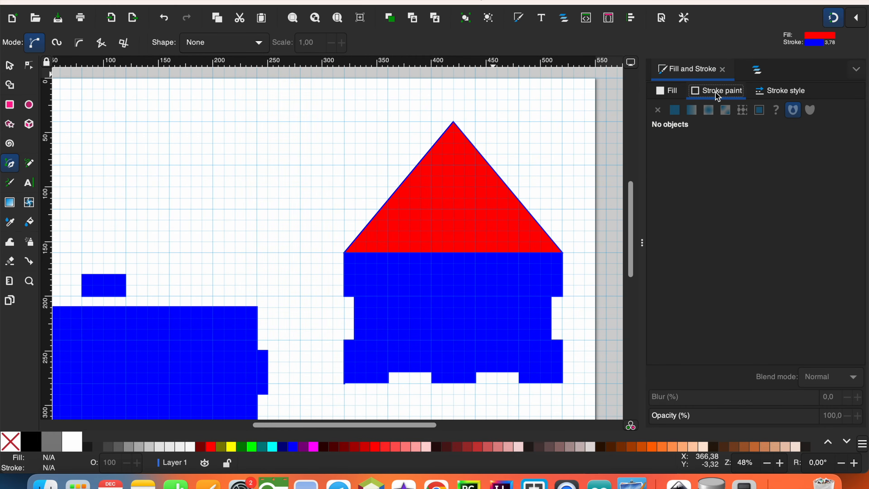
pyautogui.click(10, 65)
pyautogui.click(481, 199)
pyautogui.moveTo(765, 185); pyautogui.dragTo(655, 185)
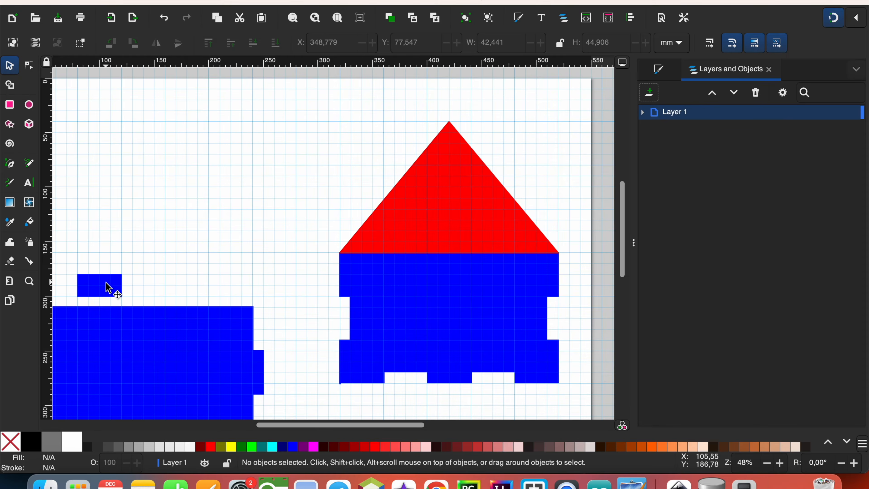
# - Duplicate the small 40 × 20 mm rectangle and place the copy in the empty area to the left of the roof triangle
pyautogui.click(109, 288)
pyautogui.moveTo(222, 241); pyautogui.dragTo(346, 186)
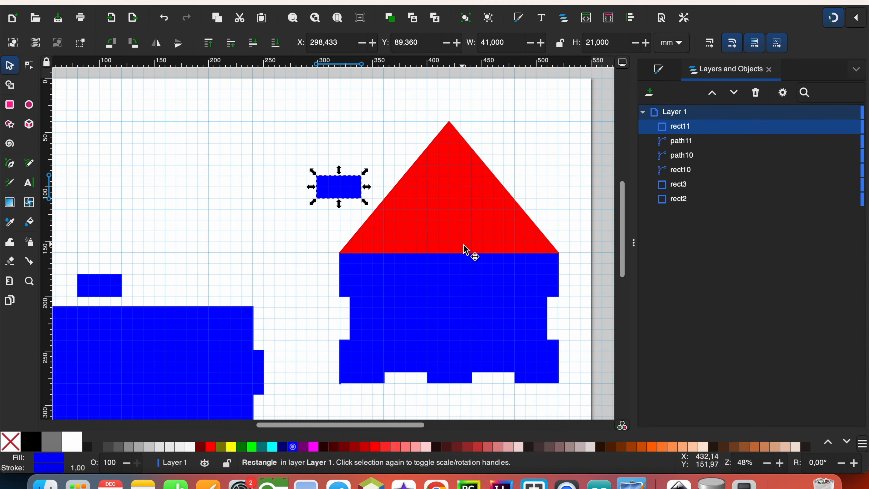
pyautogui.moveTo(339, 187); pyautogui.dragTo(242, 176)
# - Measure the angle and length of the roof triangle's left slope from its lower corner to the apex
pyautogui.click(9, 281)
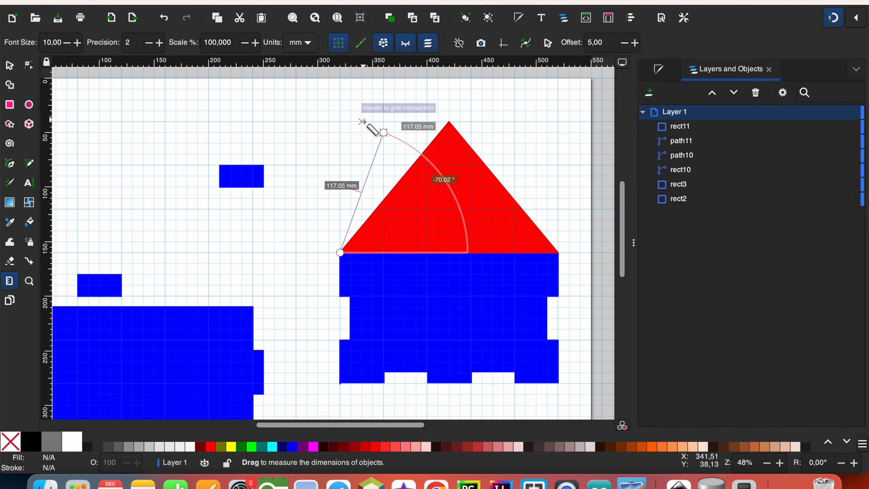
pyautogui.click(383, 133)
pyautogui.moveTo(383, 132); pyautogui.dragTo(450, 121)
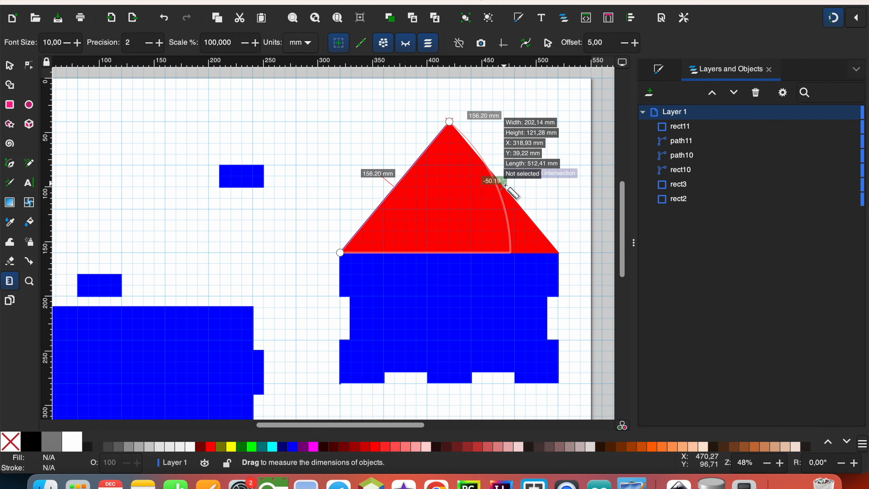
# - Rotate the copied small rectangle 50° clockwise and place it across the middle of the roof triangle's right slope
pyautogui.click(9, 65)
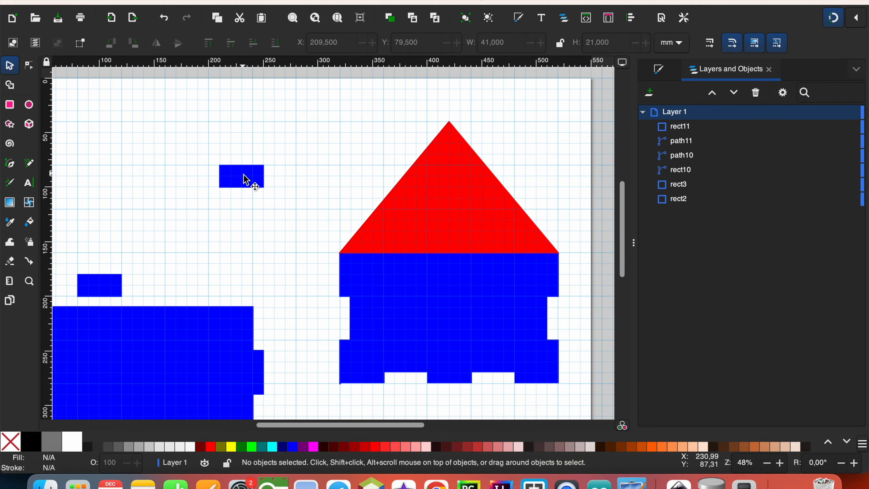
pyautogui.click(257, 186)
pyautogui.moveTo(257, 186); pyautogui.dragTo(365, 170)
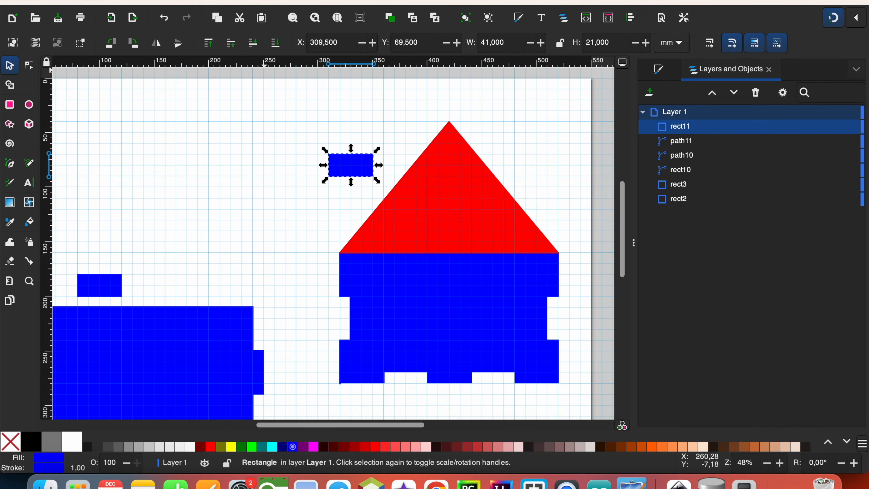
pyautogui.click(163, 1)
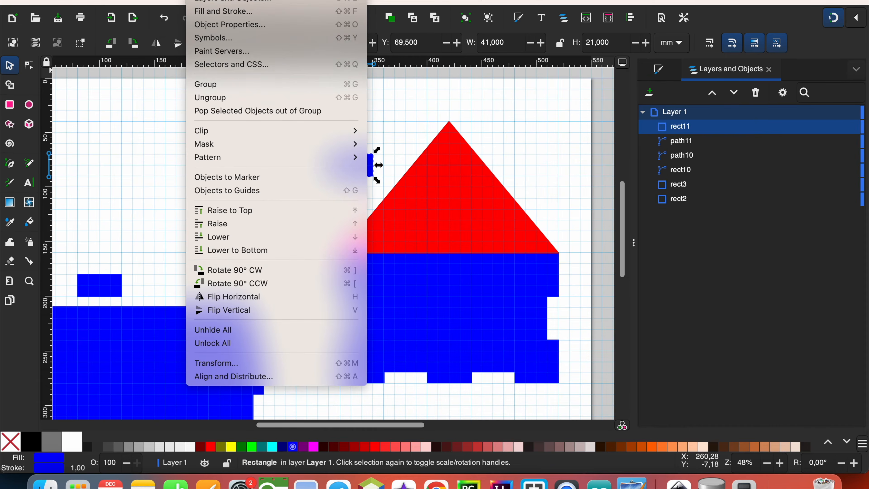
pyautogui.click(239, 363)
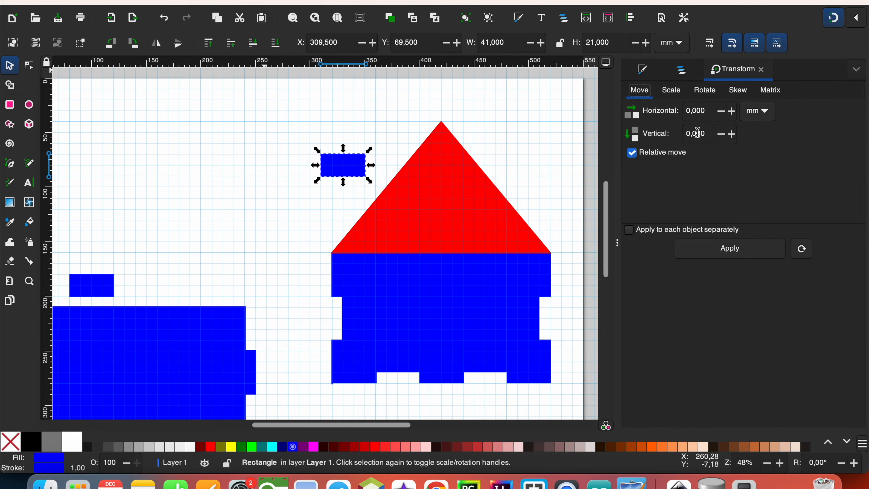
pyautogui.click(705, 96)
pyautogui.click(640, 109)
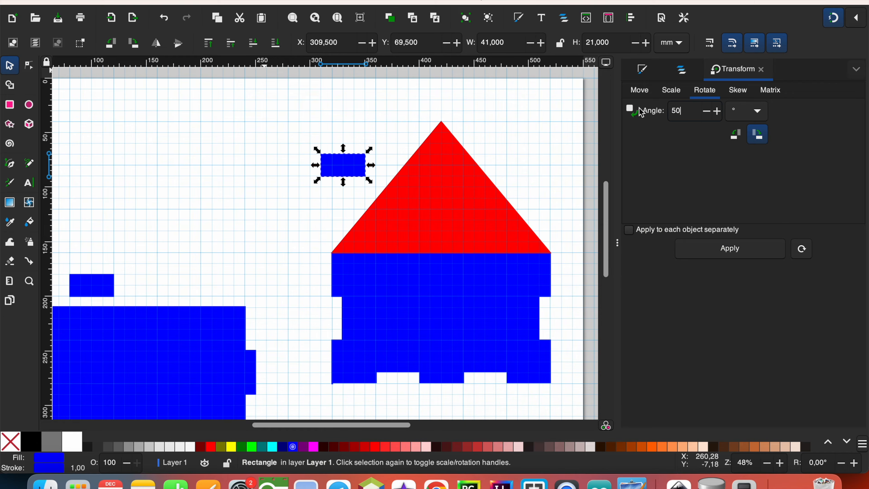
pyautogui.press('Return')
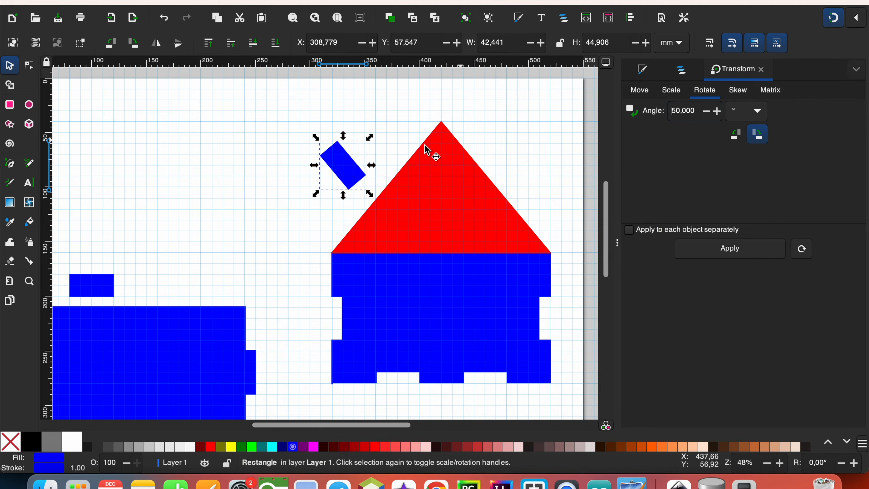
pyautogui.moveTo(356, 167); pyautogui.dragTo(501, 195)
# - Duplicate the small rectangle again, rotate the copy by -50° and place it across the middle of the roof's left slope
pyautogui.click(102, 284)
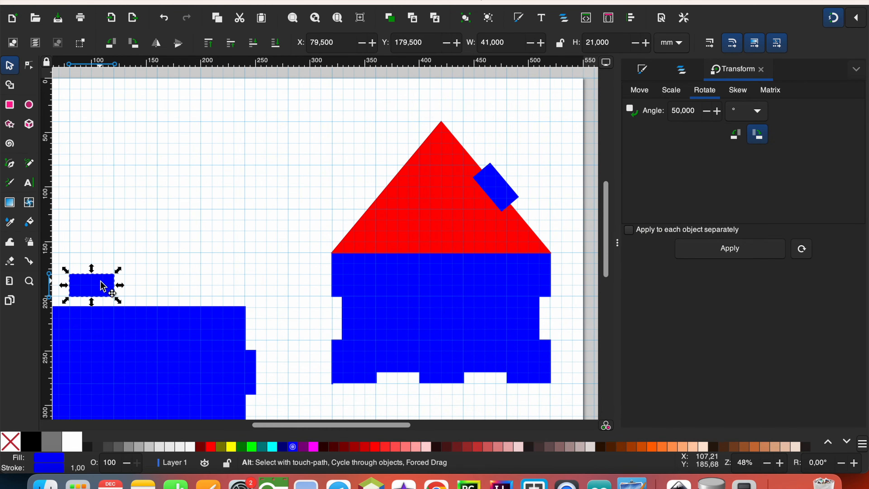
pyautogui.moveTo(102, 284); pyautogui.dragTo(337, 167)
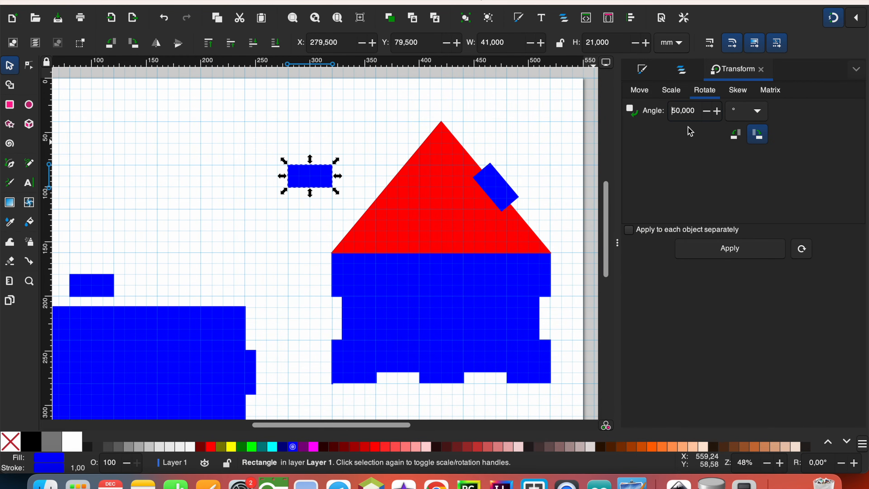
pyautogui.write('-')
pyautogui.press('Return')
pyautogui.moveTo(316, 182); pyautogui.dragTo(393, 192)
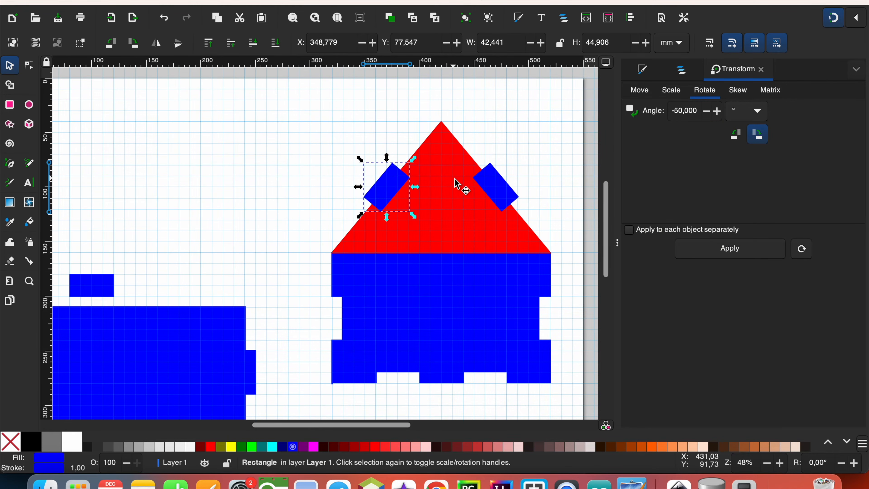
# - Merge the roof triangle, both rotated tabs and the notched panel into one shape with Union
pyautogui.keyDown('shift'); pyautogui.click(451, 167); pyautogui.keyUp('shift')
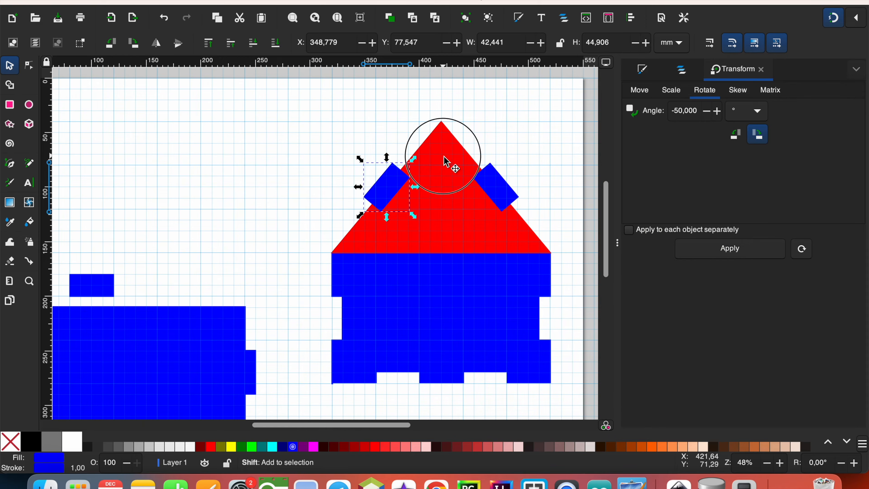
pyautogui.keyDown('shift'); pyautogui.click(490, 188); pyautogui.keyUp('shift')
pyautogui.keyDown('shift'); pyautogui.click(508, 297); pyautogui.keyUp('shift')
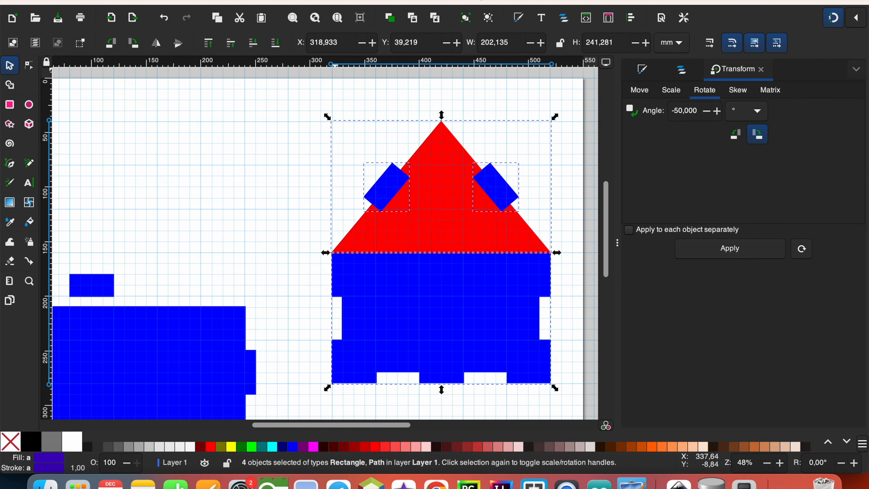
pyautogui.click(228, 2)
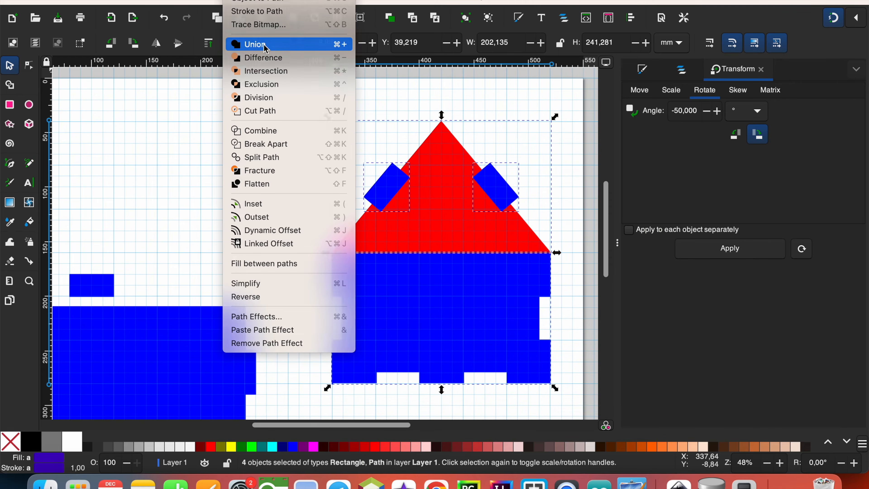
pyautogui.click(321, 41)
# - Draw a 20 × 40 mm upright rectangle in the empty area to the left of the house-shaped panel
pyautogui.press('r')
pyautogui.moveTo(202, 166); pyautogui.dragTo(222, 208)
pyautogui.scroll(1, 204, 77)
pyautogui.click(10, 66)
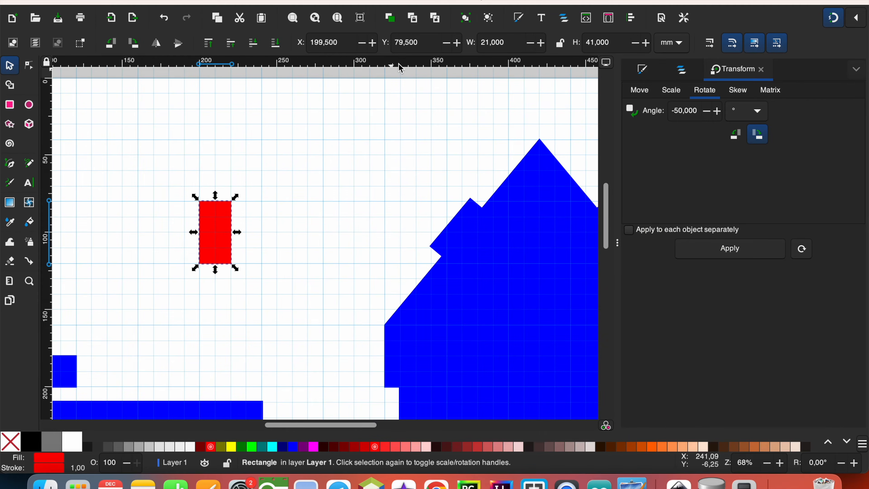
# - Set the red rectangle's width to 18 mm and its height to 38 mm
pyautogui.write('18')
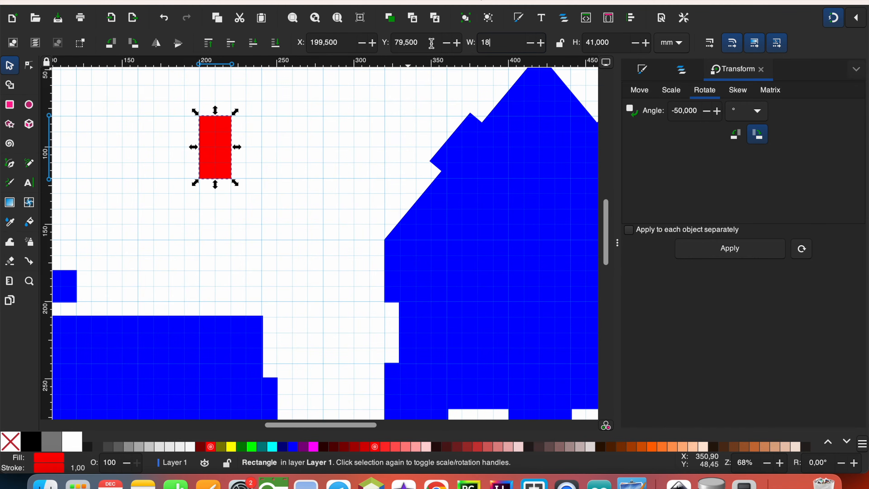
pyautogui.press('Tab')
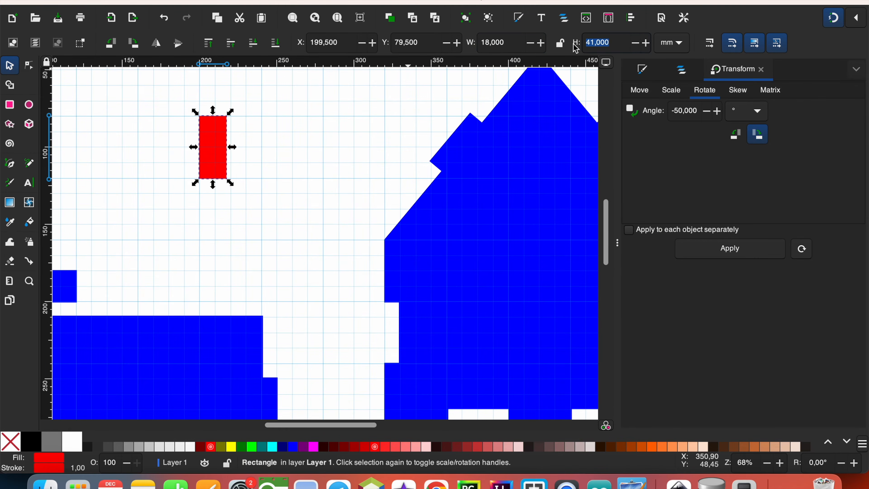
pyautogui.press('Return')
# - Place the rectangle on the house panel and duplicate it to form side-by-side lower panes for a left and a right window
pyautogui.scroll(-5, 592, 237)
pyautogui.moveTo(224, 86); pyautogui.dragTo(469, 196)
pyautogui.hotkey('ctrl', 'd')
pyautogui.click(472, 261)
pyautogui.hotkey('ctrl', 'd')
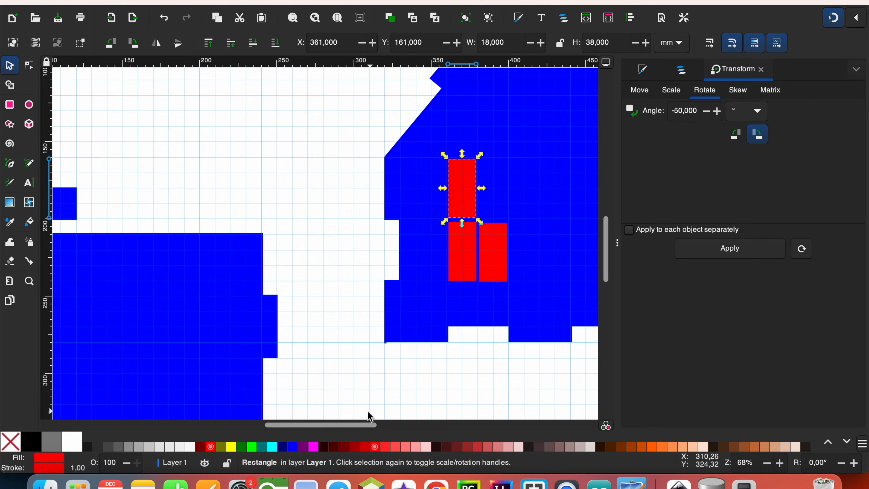
pyautogui.moveTo(354, 425); pyautogui.dragTo(390, 424)
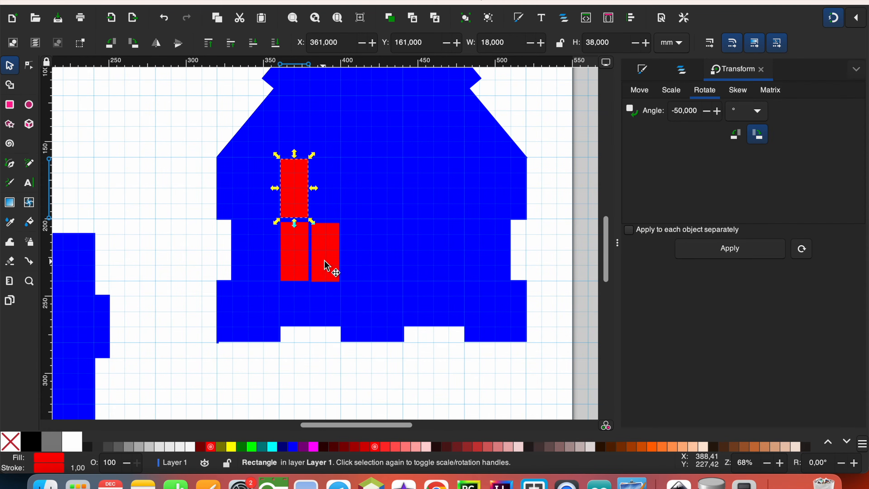
pyautogui.moveTo(306, 192); pyautogui.dragTo(418, 255)
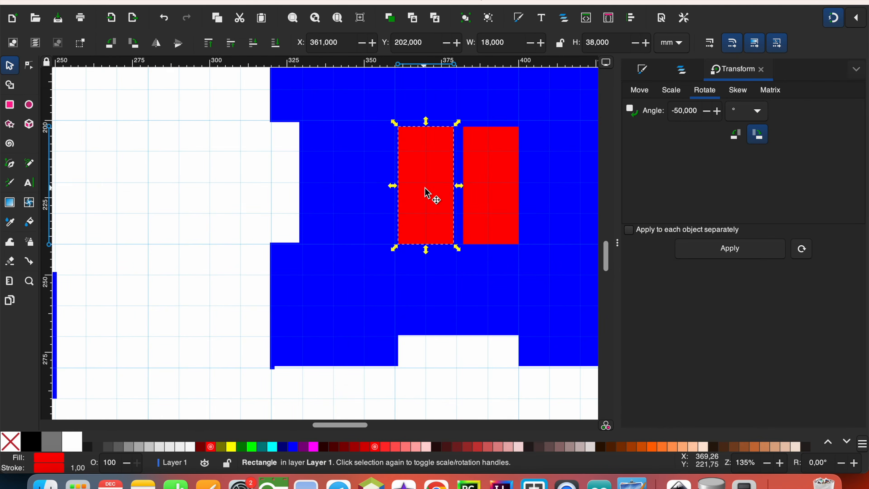
# - Place a copy of the pane beside the house panel and draw a 40 mm circle whose bounds start at the pane's upper-left corner
pyautogui.moveTo(425, 190); pyautogui.dragTo(131, 120)
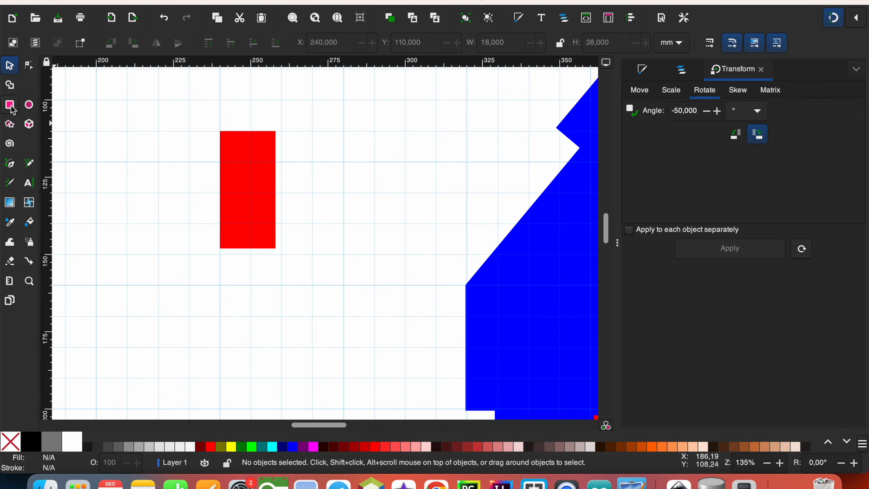
pyautogui.click(30, 104)
pyautogui.moveTo(247, 189)
pyautogui.mouseDown()
pyautogui.moveTo(299, 194)
pyautogui.moveTo(344, 254)
pyautogui.mouseUp()
pyautogui.click(9, 65)
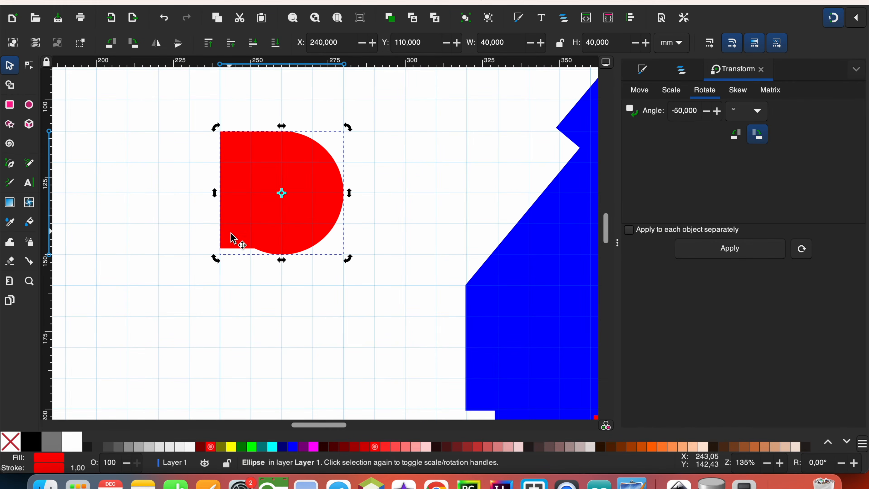
# - Shorten the copied pane to 20.5 mm, ending at the circle's mid-height, and intersect it with the circle to form a quarter-round piece
pyautogui.click(239, 247)
pyautogui.moveTo(251, 251); pyautogui.dragTo(247, 195)
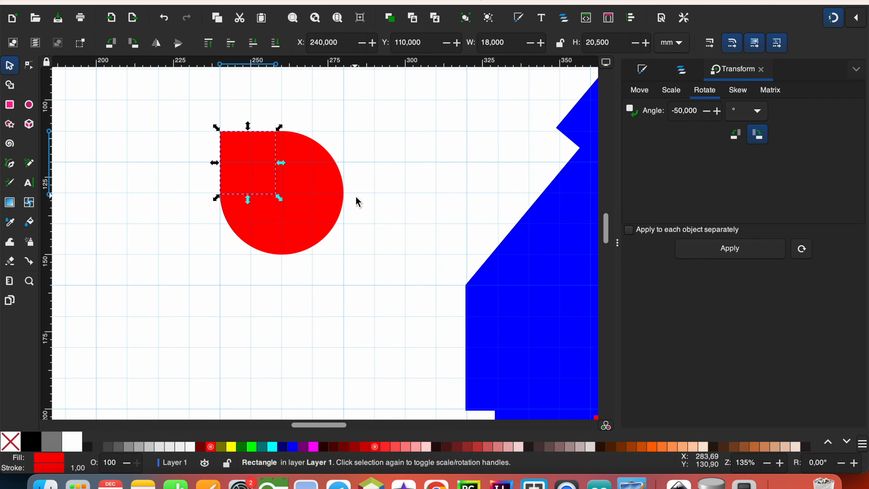
pyautogui.keyDown('shift'); pyautogui.click(329, 208); pyautogui.keyUp('shift')
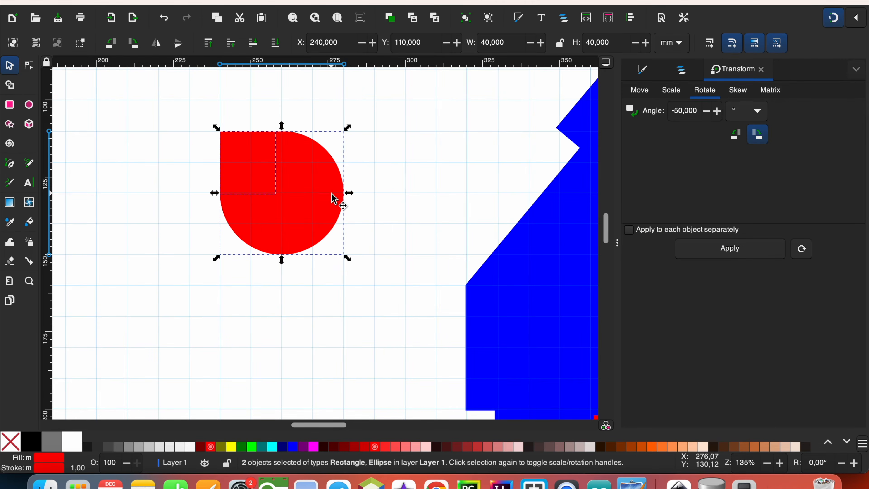
pyautogui.click(232, 2)
pyautogui.click(270, 70)
# - Place a copy of the quarter-round piece on the house panel above the left window's left lower pane, leaving a gap between them
pyautogui.moveTo(319, 426)
pyautogui.mouseDown()
pyautogui.moveTo(335, 424)
pyautogui.moveTo(327, 425)
pyautogui.mouseUp()
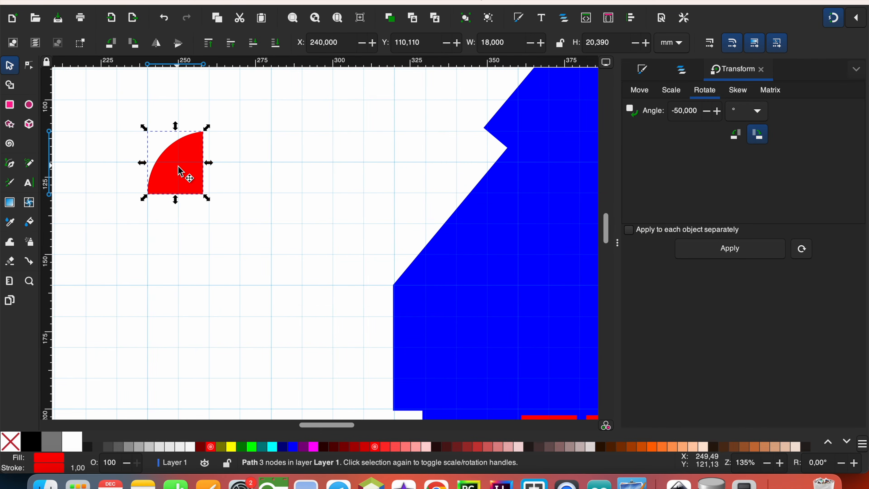
pyautogui.moveTo(185, 174); pyautogui.dragTo(505, 317)
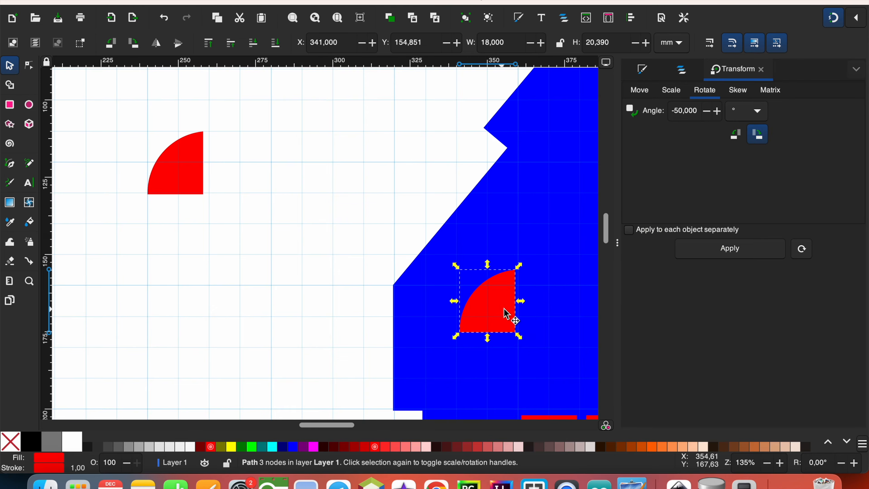
pyautogui.scroll(-10, 503, 240)
pyautogui.moveTo(500, 168); pyautogui.dragTo(556, 187)
pyautogui.click(552, 292)
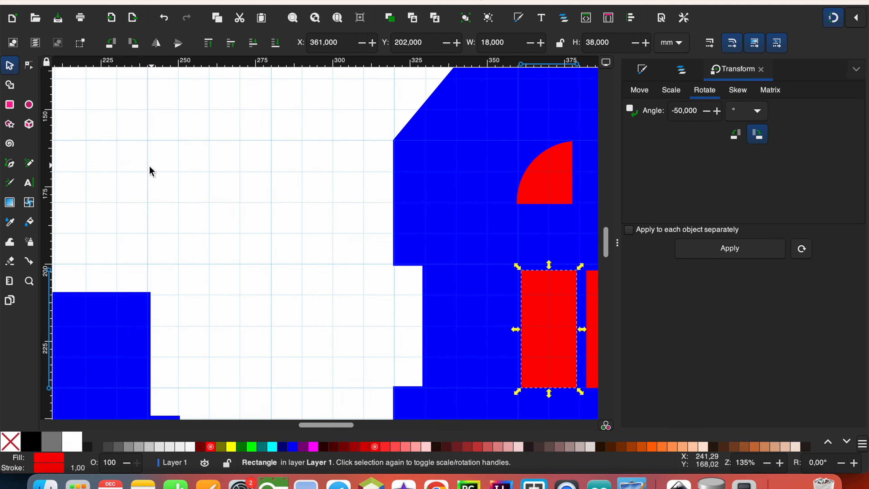
# - Draw a square of about 20 mm, place it directly beneath the quarter-round piece and set its width to 18 mm
pyautogui.press('r')
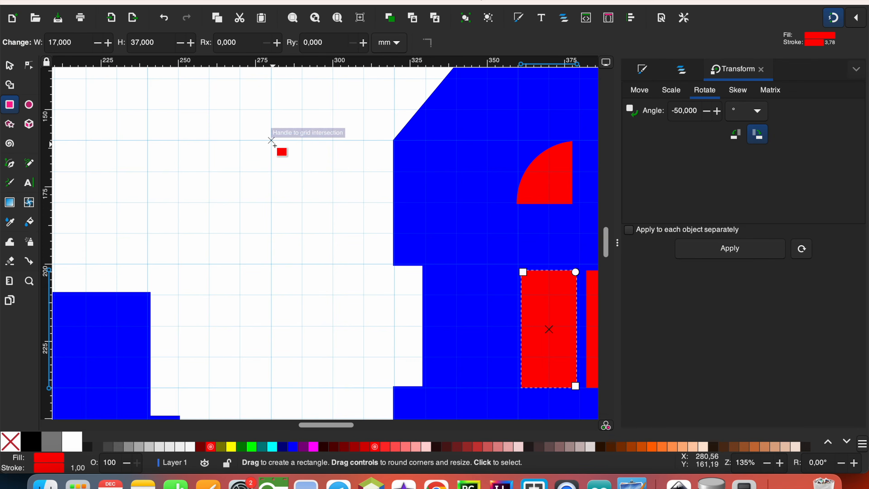
pyautogui.moveTo(272, 141); pyautogui.dragTo(333, 201)
pyautogui.press('s')
pyautogui.hscroll(6, 107, 174)
pyautogui.moveTo(106, 175); pyautogui.dragTo(352, 236)
pyautogui.moveTo(509, 43); pyautogui.dragTo(447, 40)
pyautogui.write('18')
pyautogui.press('Return')
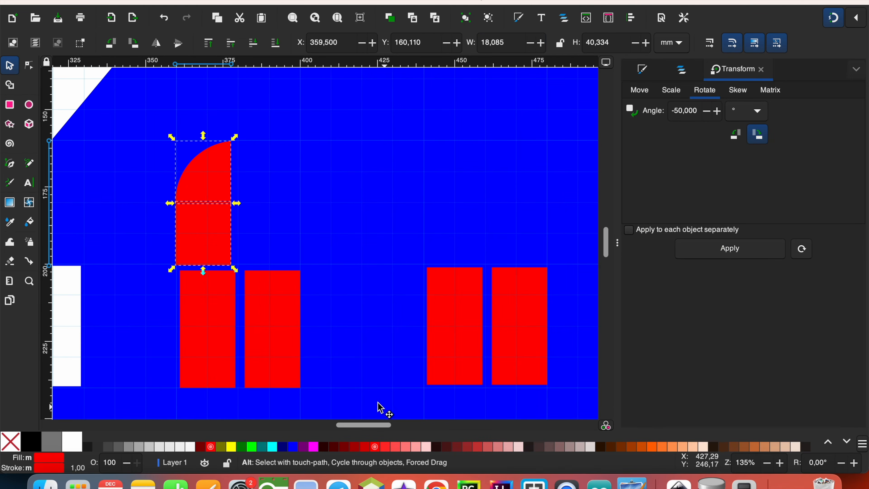
# - Duplicate the arched pane above both right-window panes, mirror the rightmost copy horizontally and copy the mirrored pane to the left window
pyautogui.hotkey('ctrl', 'd')
pyautogui.moveTo(220, 219); pyautogui.dragTo(523, 220)
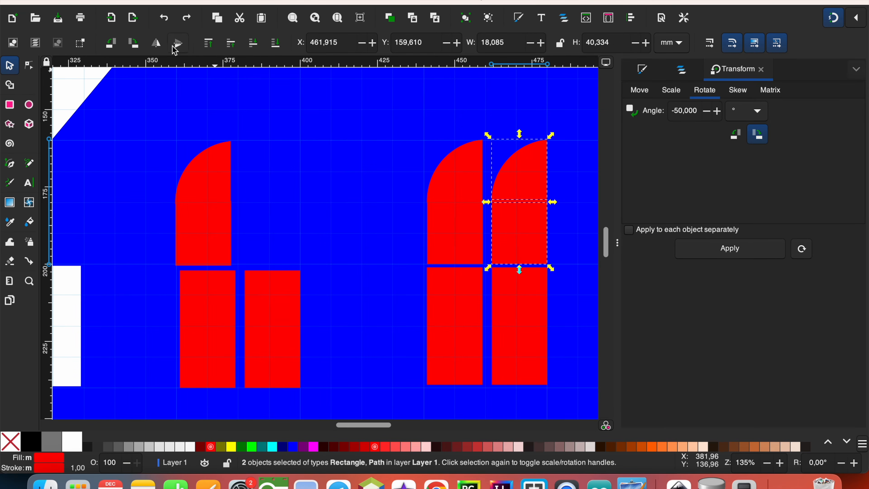
pyautogui.click(156, 43)
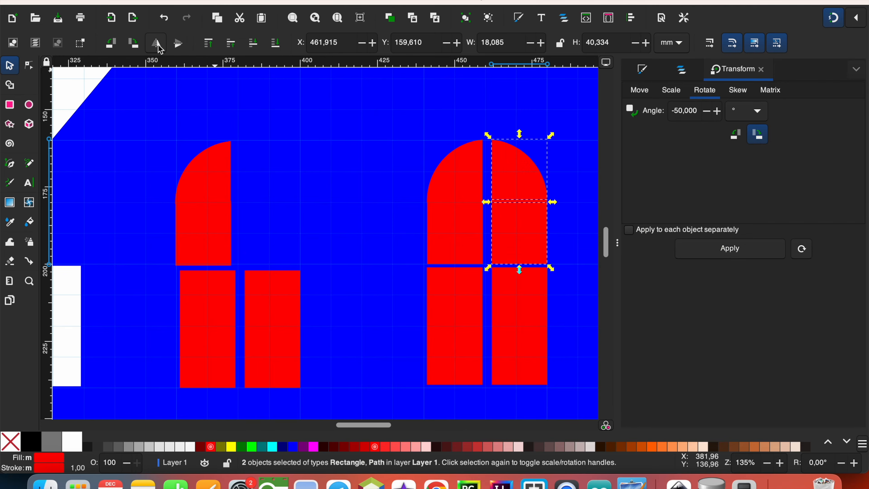
pyautogui.moveTo(533, 187); pyautogui.dragTo(278, 181)
# - Set the rectangle beneath the right window's right arch to 18 mm high, positioned at X 462 mm and Y 180 mm
pyautogui.click(524, 236)
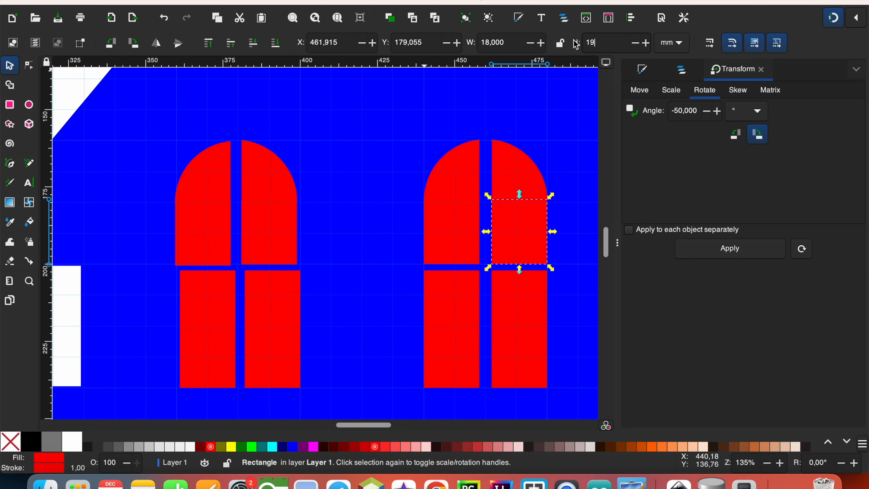
pyautogui.press('Return')
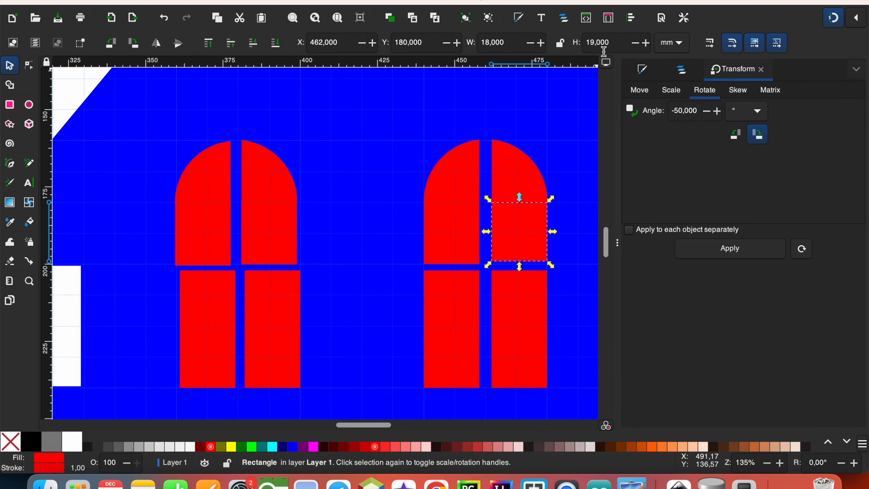
pyautogui.click(606, 39)
pyautogui.write('18')
pyautogui.press('Return')
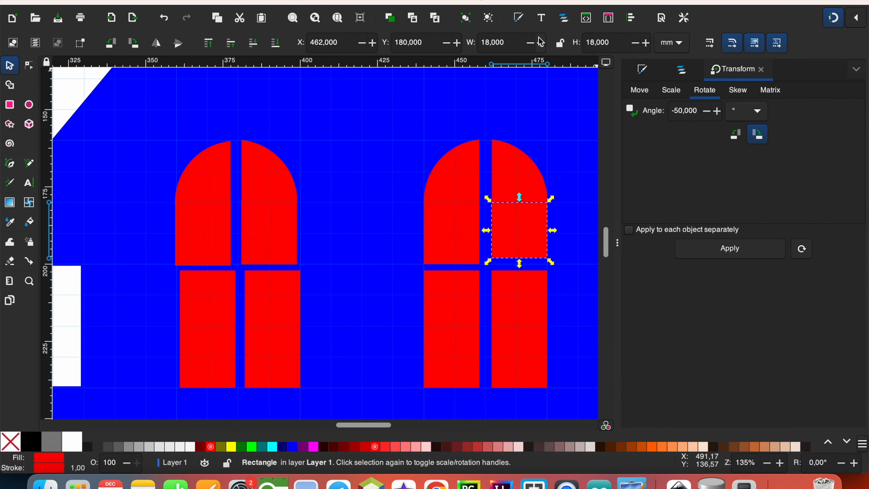
# - Replace the right window's left arched pane with a horizontally mirrored duplicate of the resized right arched pane
pyautogui.click(456, 185)
pyautogui.keyDown('shift'); pyautogui.click(463, 235); pyautogui.keyUp('shift')
pyautogui.press('Delete')
pyautogui.click(530, 199)
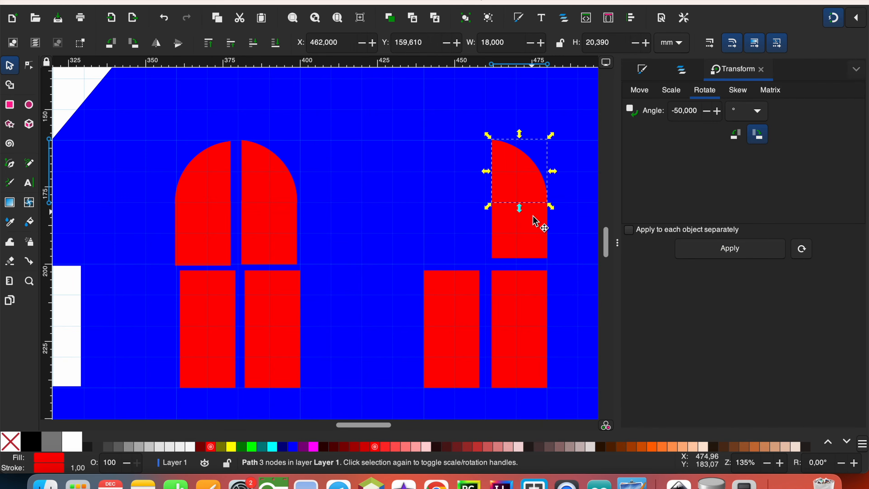
pyautogui.keyDown('shift'); pyautogui.click(537, 231); pyautogui.keyUp('shift')
pyautogui.hotkey('ctrl', 'd')
pyautogui.moveTo(529, 200); pyautogui.dragTo(458, 194)
pyautogui.click(156, 43)
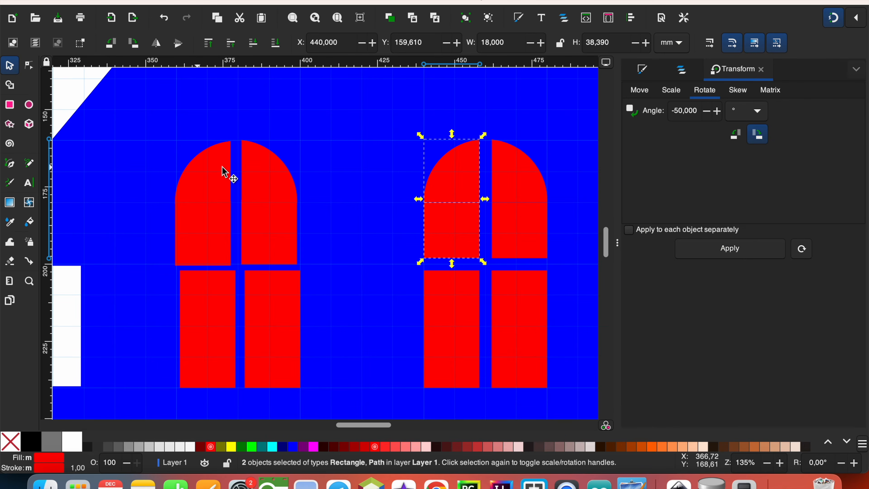
# - Replace the left window's two arched panes with a duplicate of the right window's arched panes, placed at X 360 mm
pyautogui.click(219, 176)
pyautogui.keyDown('shift'); pyautogui.click(271, 195); pyautogui.keyUp('shift')
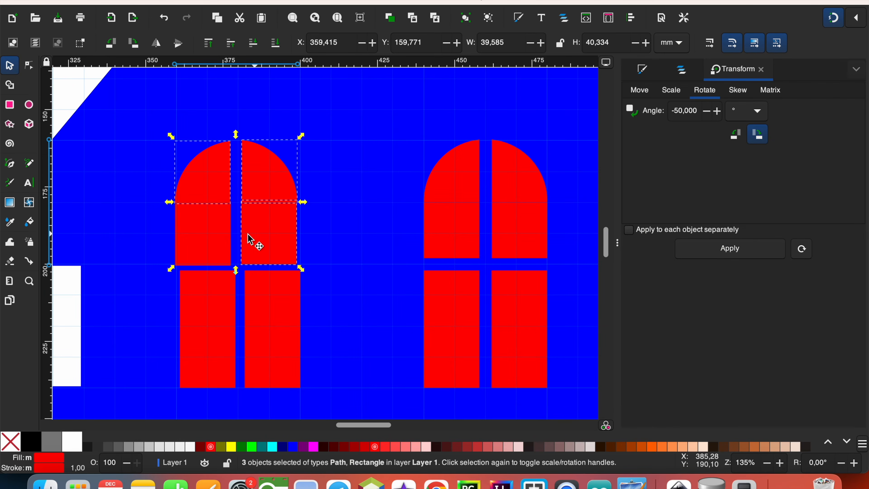
pyautogui.press('Delete')
pyautogui.click(458, 160)
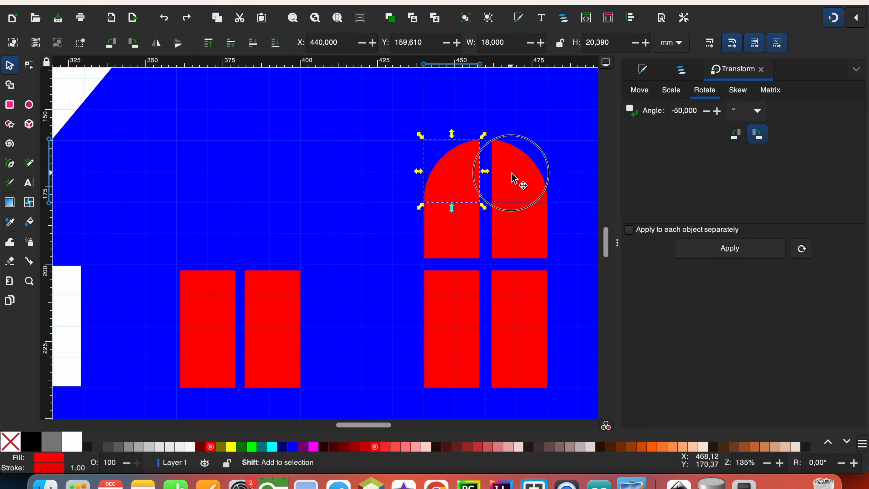
pyautogui.keyDown('shift'); pyautogui.click(515, 180); pyautogui.keyUp('shift')
pyautogui.hotkey('ctrl', 'd')
pyautogui.moveTo(463, 199); pyautogui.dragTo(211, 190)
# - Move the left window's left lower pane to X 360 mm, in line with the arched pane above it
pyautogui.click(270, 249)
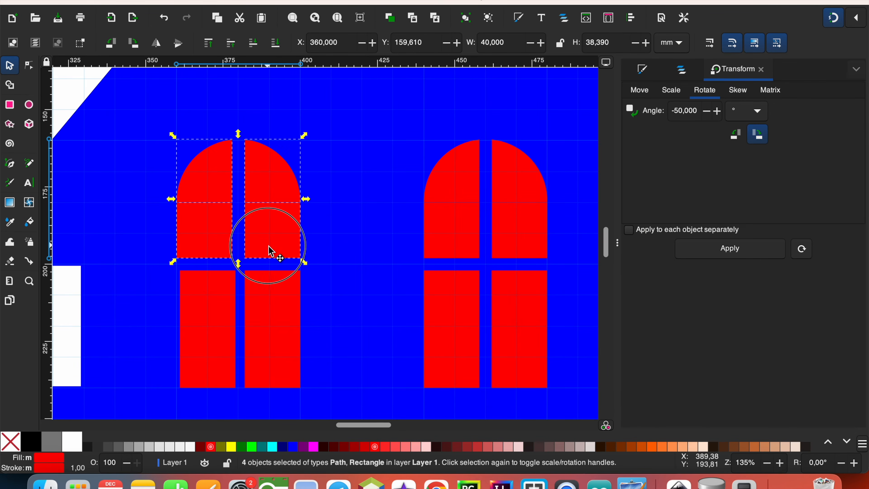
pyautogui.click(232, 289)
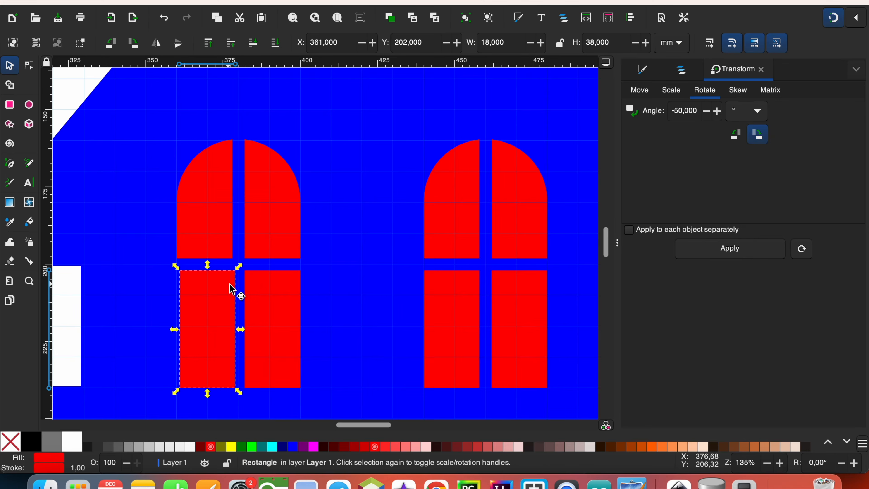
pyautogui.moveTo(228, 301); pyautogui.dragTo(223, 301)
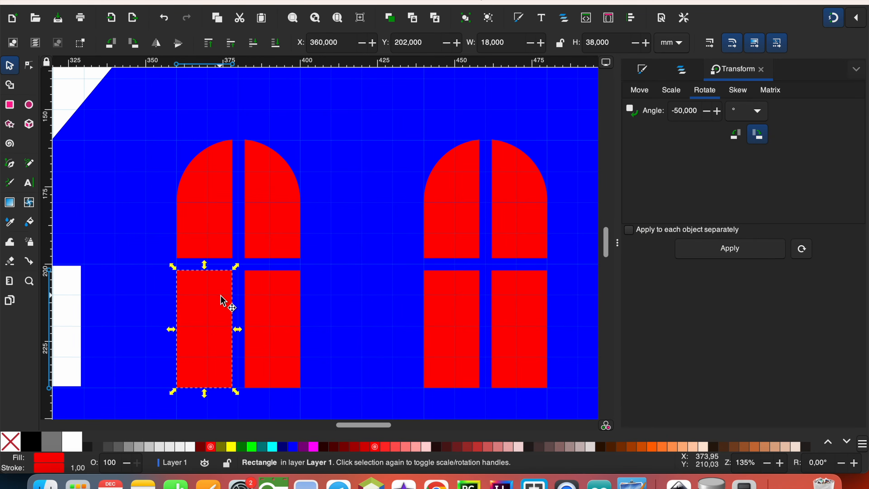
# - Cut all the red window panes out of the house panel with Exclusion and delete the leftover quarter-round piece beside it
pyautogui.click(315, 298)
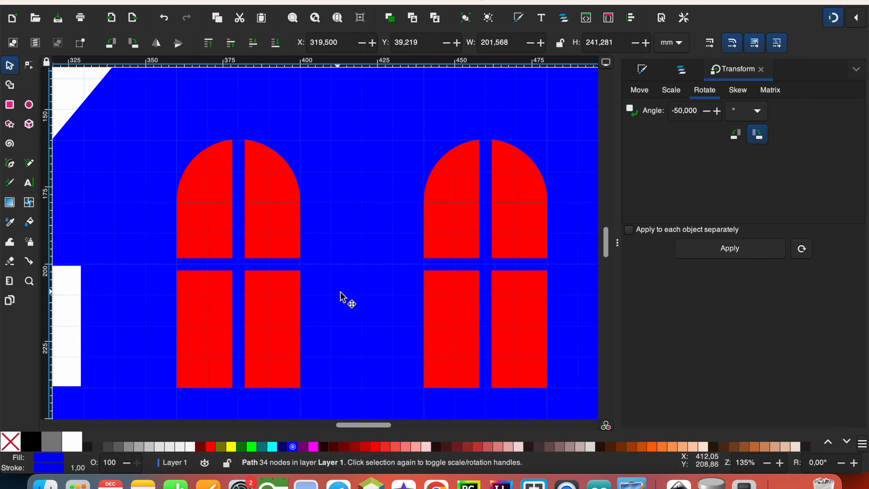
pyautogui.scroll(-3, 367, 294)
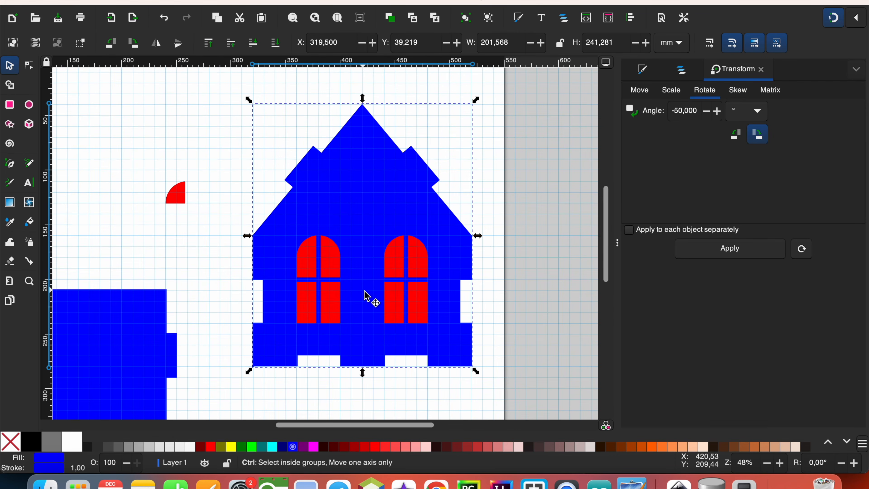
pyautogui.click(227, 97)
pyautogui.moveTo(226, 94); pyautogui.dragTo(495, 390)
pyautogui.click(236, 1)
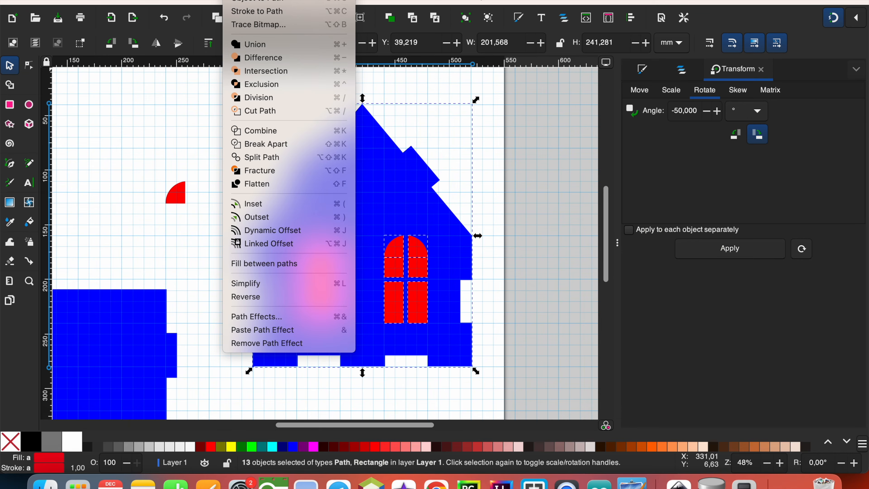
pyautogui.click(280, 89)
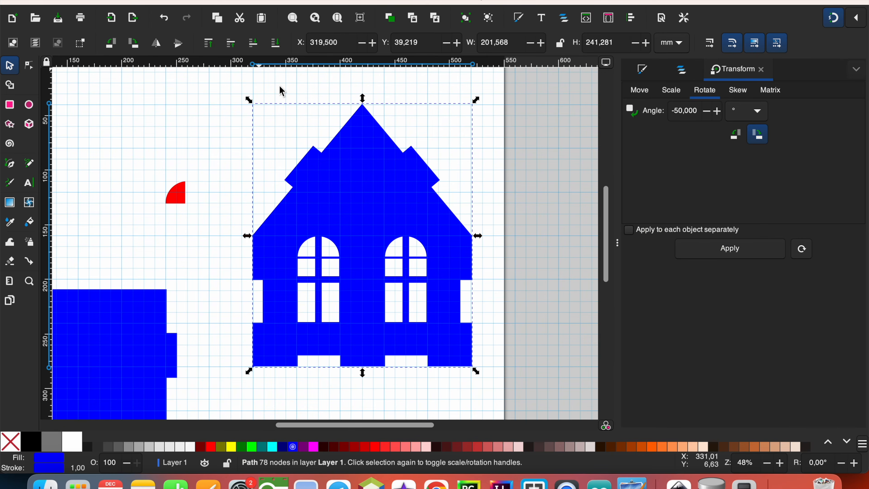
pyautogui.moveTo(140, 161); pyautogui.dragTo(203, 255)
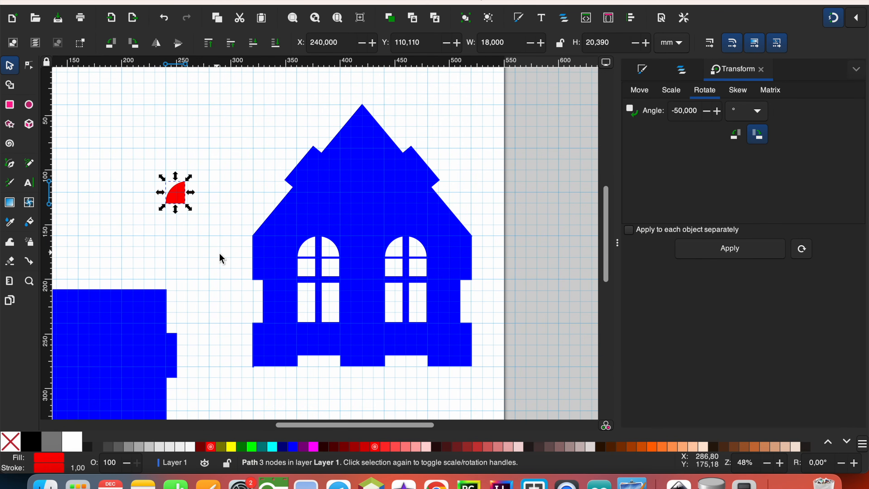
pyautogui.press('Delete')
# - Switch to the Paint X Lite reference picture to examine the house's panel layout, and return to the panels in Inkscape
pyautogui.click(631, 483)
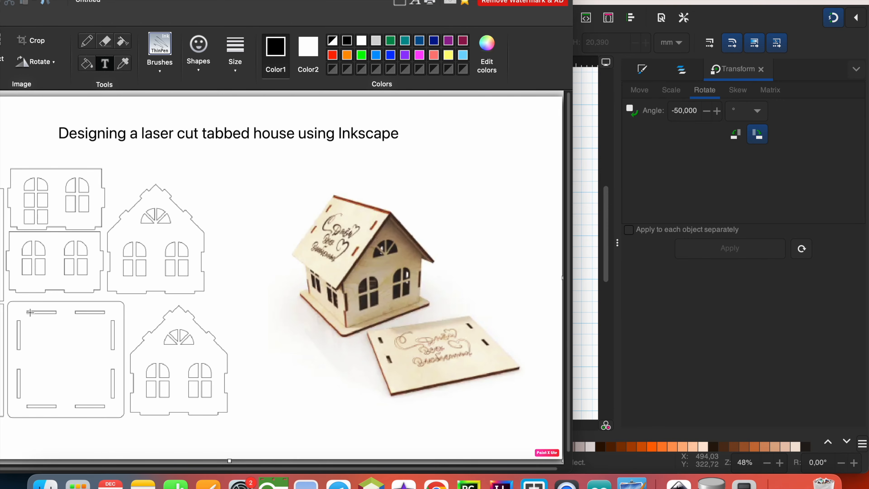
pyautogui.moveTo(191, 4); pyautogui.dragTo(331, 6)
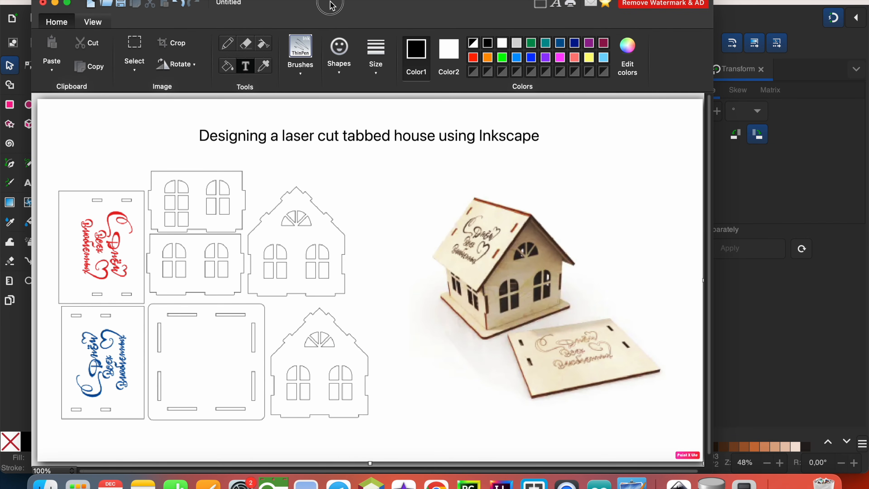
pyautogui.click(57, 3)
pyautogui.scroll(-7, 411, 191)
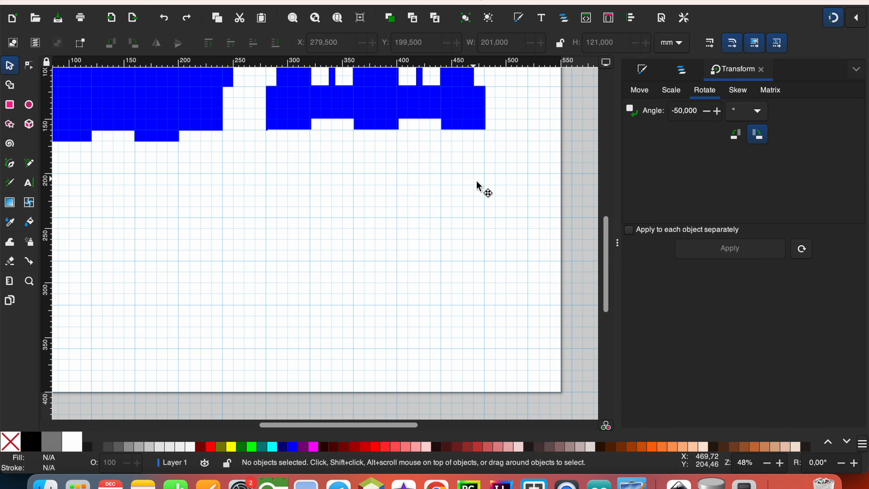
pyautogui.moveTo(608, 262); pyautogui.dragTo(607, 233)
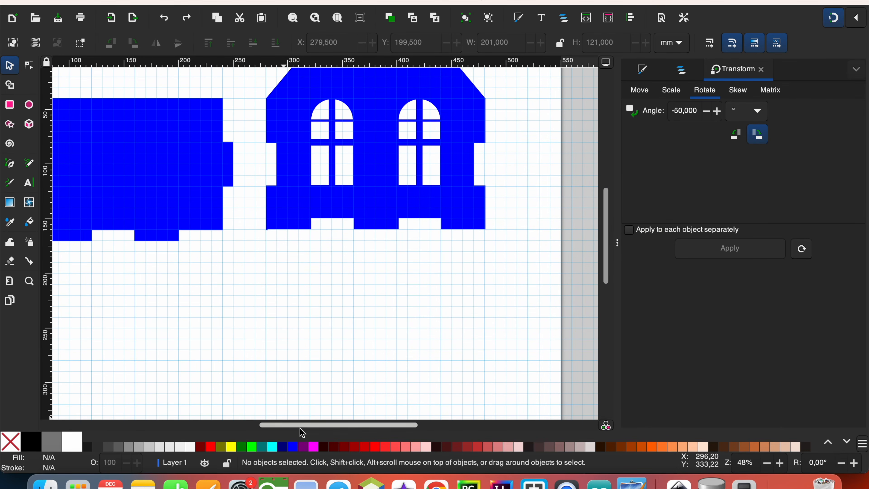
# - Draw a base rectangle below the house panel and stretch it to 220 by 210.5 mm at X 270, Y 189.5 mm
pyautogui.moveTo(300, 428); pyautogui.dragTo(266, 426)
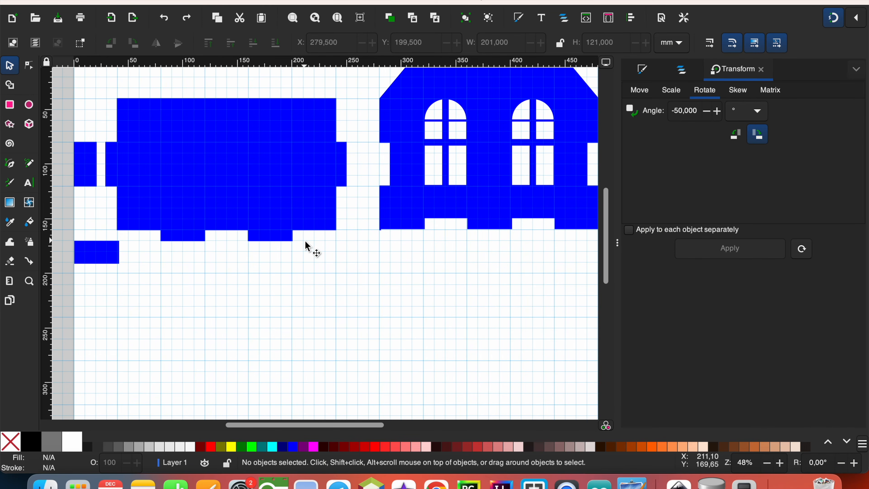
pyautogui.moveTo(374, 425); pyautogui.dragTo(402, 426)
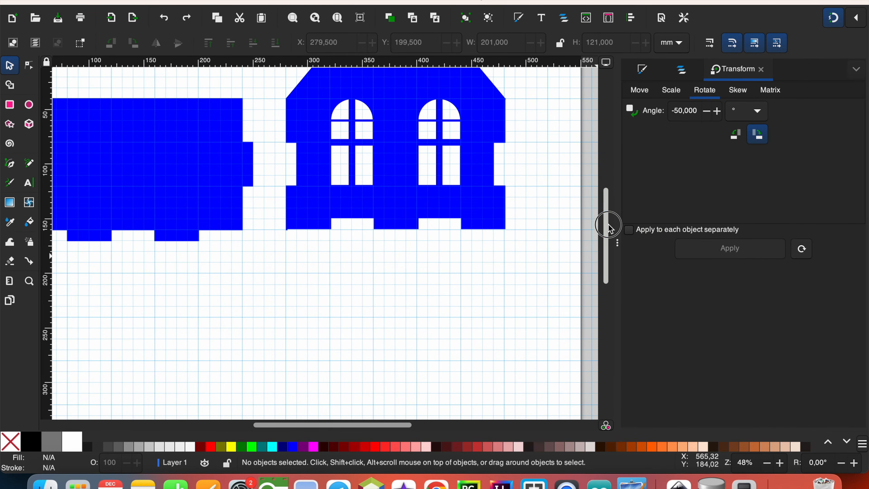
pyautogui.moveTo(603, 225); pyautogui.dragTo(613, 254)
pyautogui.press('r')
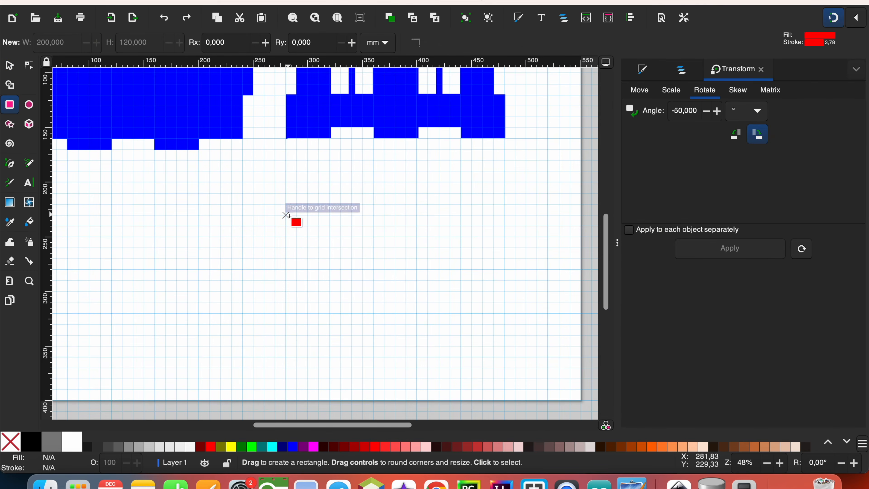
pyautogui.moveTo(286, 181); pyautogui.dragTo(497, 401)
pyautogui.moveTo(368, 237); pyautogui.dragTo(368, 229)
pyautogui.moveTo(397, 399); pyautogui.dragTo(397, 409)
pyautogui.moveTo(513, 287); pyautogui.dragTo(518, 287)
pyautogui.moveTo(279, 287); pyautogui.dragTo(272, 287)
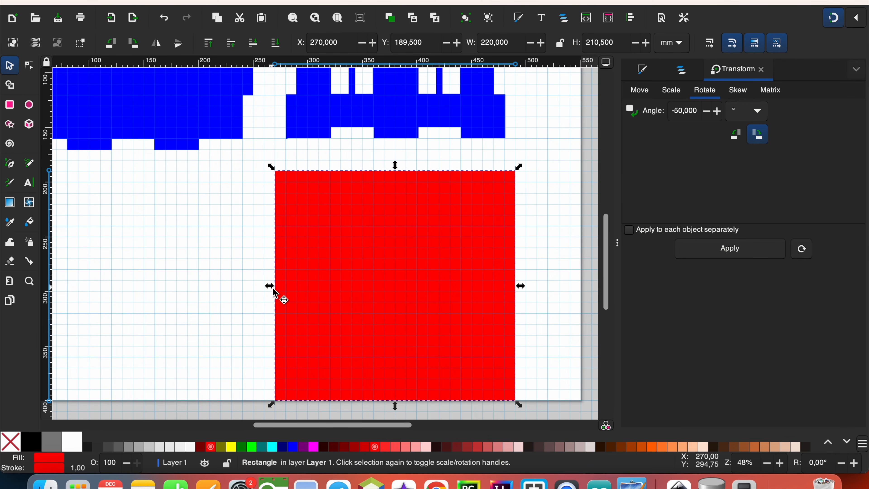
# - Fill the base rectangle with blue and set its stroke hue to 252
pyautogui.click(293, 446)
pyautogui.click(212, 1)
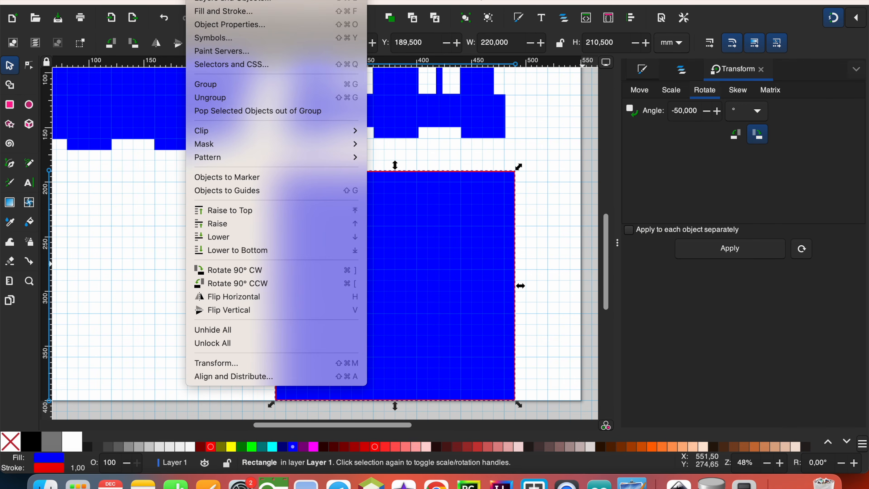
pyautogui.click(209, 15)
pyautogui.click(761, 174)
# - Draw a 40 by 10 mm slot rectangle beside the base and set its height to 4 mm
pyautogui.moveTo(154, 182); pyautogui.dragTo(202, 193)
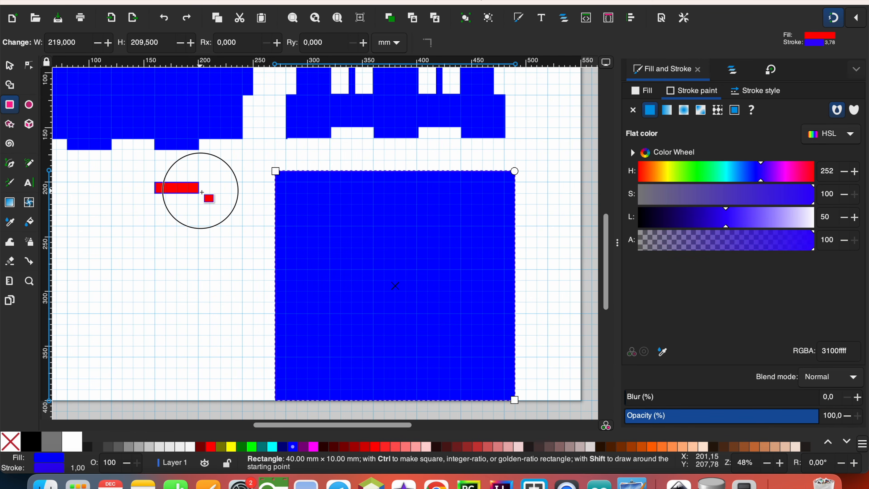
pyautogui.press('s')
pyautogui.moveTo(616, 42); pyautogui.dragTo(558, 42)
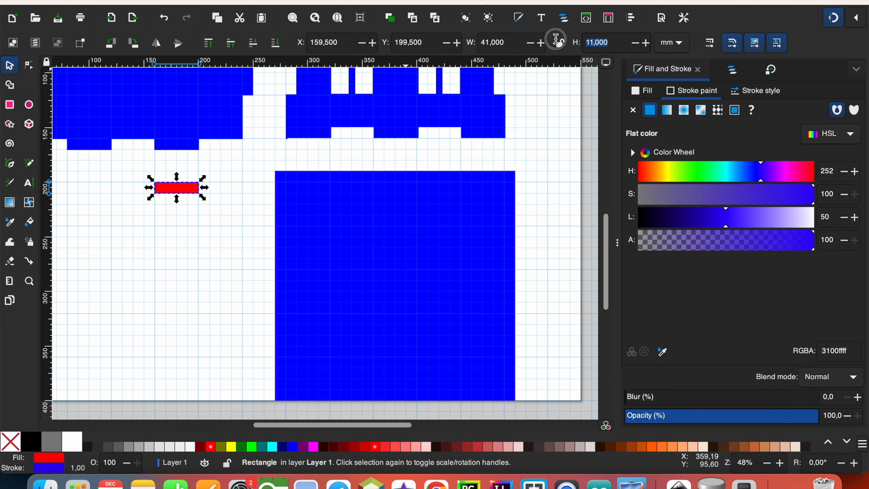
pyautogui.write('4')
pyautogui.press('Return')
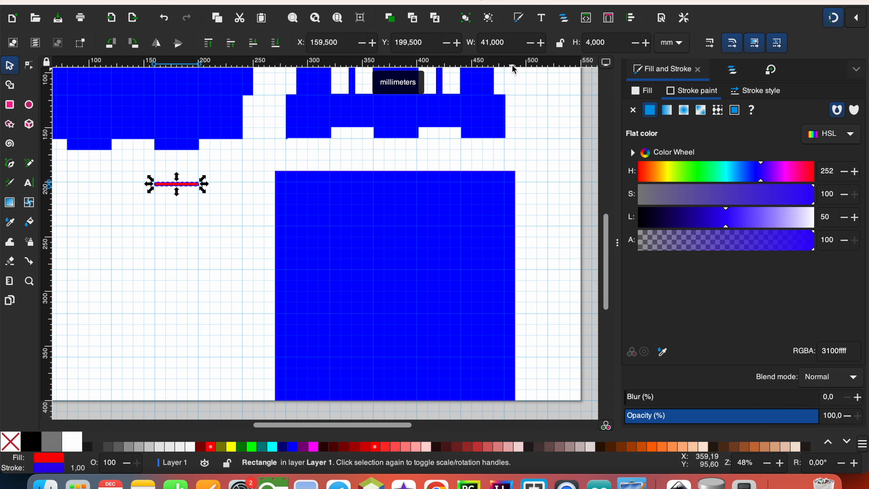
# - Set the thin slot rectangle's stroke hue to 0 to match its red fill
pyautogui.moveTo(516, 42); pyautogui.dragTo(428, 42)
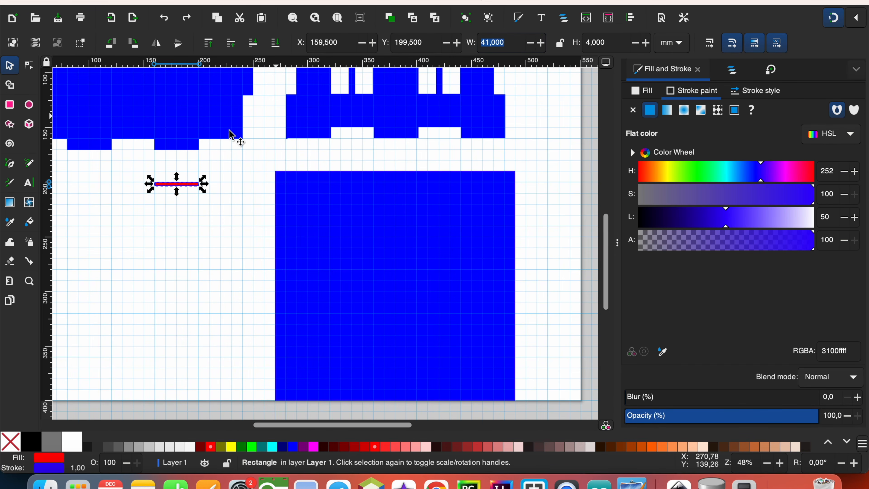
pyautogui.click(183, 179)
pyautogui.doubleClick(178, 184)
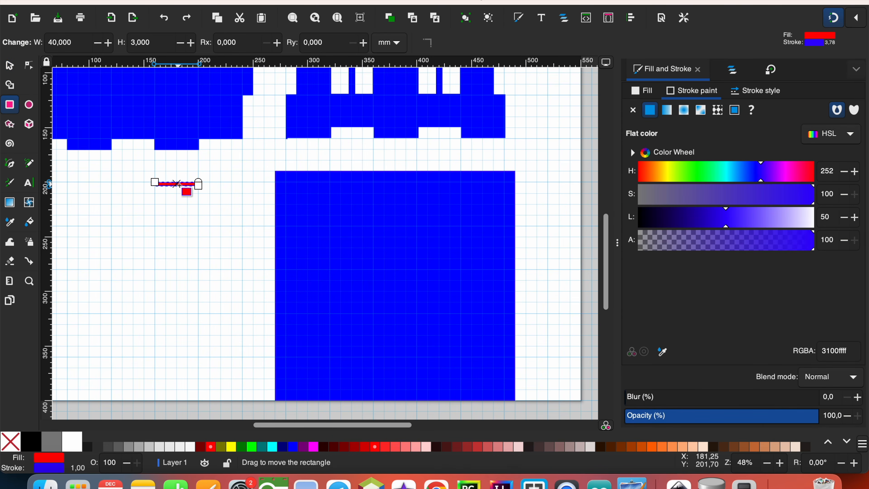
pyautogui.moveTo(760, 175); pyautogui.dragTo(638, 175)
# - Place the slot and a duplicate along the base's upper edge at Y 199.5 mm, and a duplicate pair along the lower edge at Y 386.5 mm
pyautogui.press('s')
pyautogui.moveTo(177, 190); pyautogui.dragTo(444, 188)
pyautogui.press('super+d')
pyautogui.keyDown('shift'); pyautogui.click(372, 185); pyautogui.keyUp('shift')
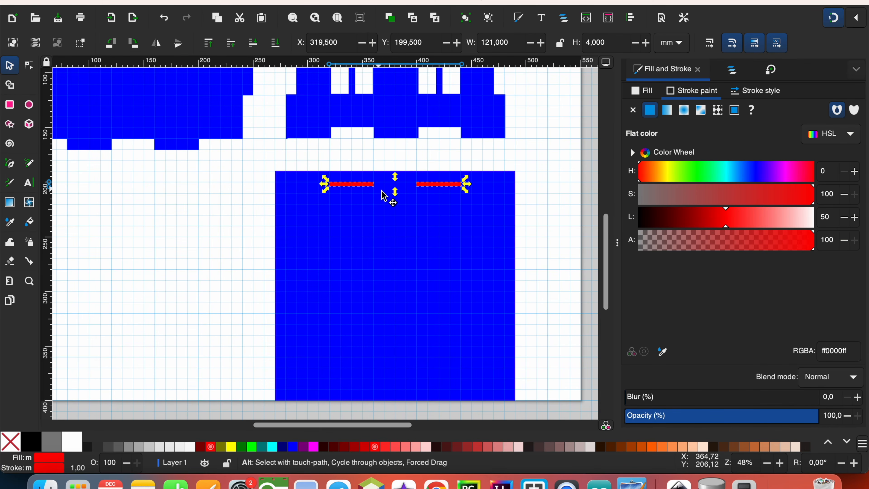
pyautogui.scroll(-3, 611, 248)
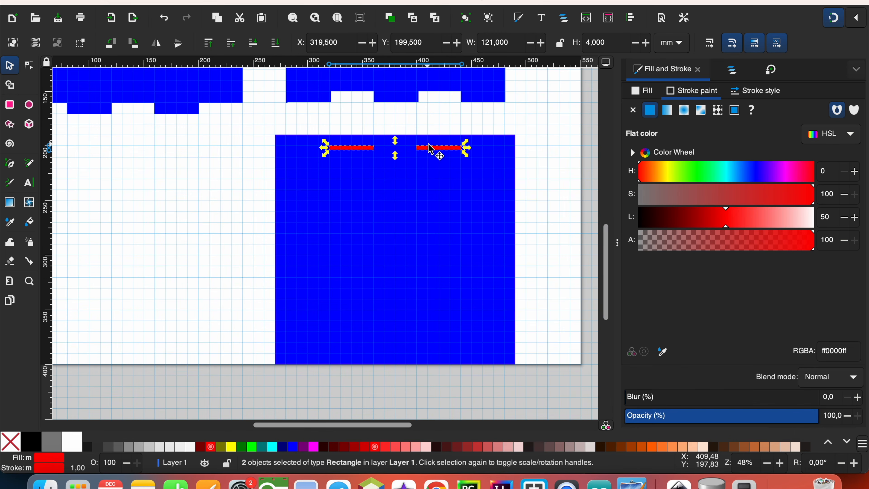
pyautogui.moveTo(436, 154); pyautogui.dragTo(438, 366)
pyautogui.click(240, 150)
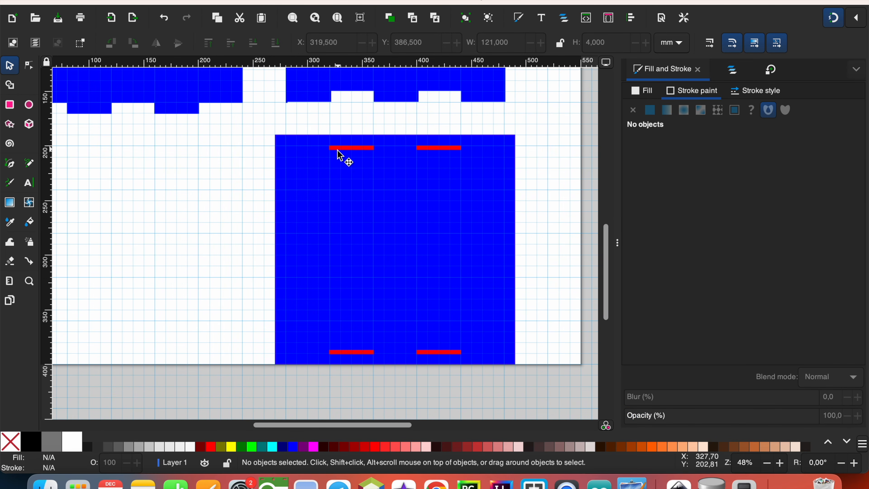
# - Place two slot copies rotated 90° along the base's left edge and duplicate that pair to the right edge at X 476 mm
pyautogui.click(350, 150)
pyautogui.moveTo(356, 153); pyautogui.dragTo(226, 197)
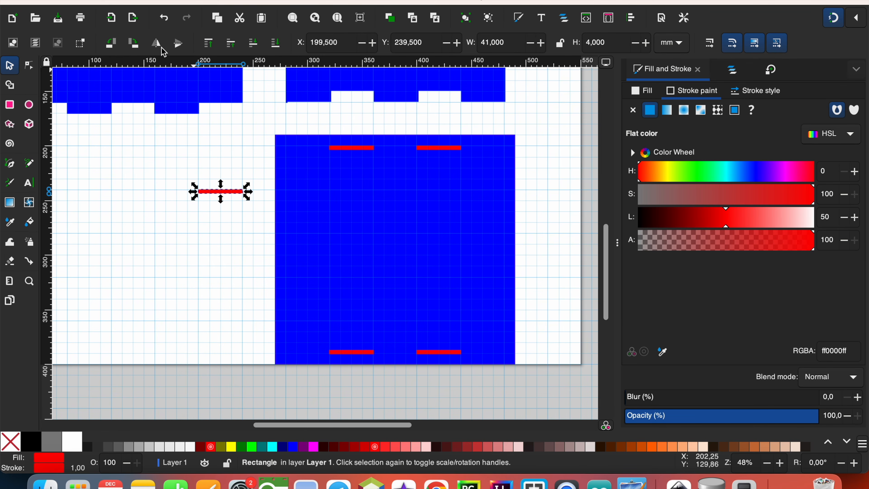
pyautogui.click(120, 48)
pyautogui.moveTo(224, 192); pyautogui.dragTo(285, 307)
pyautogui.press('super+d')
pyautogui.keyDown('shift'); pyautogui.click(286, 208); pyautogui.keyUp('shift')
pyautogui.press('super+d')
pyautogui.moveTo(285, 206); pyautogui.dragTo(512, 211)
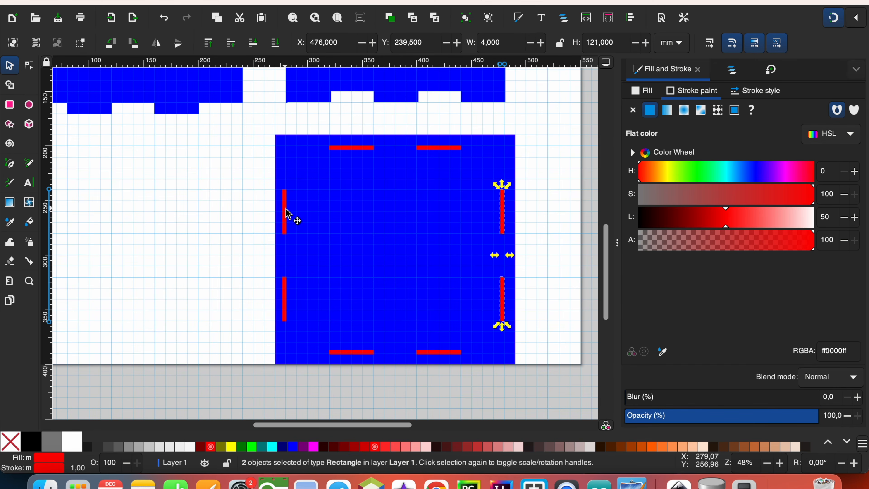
# - Shift the left edge's pair of vertical slots slightly inward on the base
pyautogui.click(285, 214)
pyautogui.keyDown('shift'); pyautogui.click(285, 317); pyautogui.keyUp('shift')
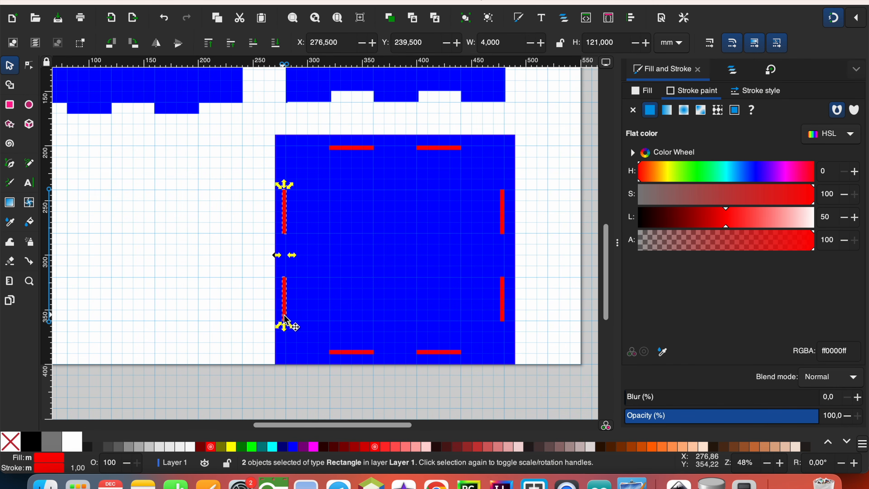
pyautogui.moveTo(286, 320); pyautogui.dragTo(291, 320)
# - Cut all eight red slots out of the blue base panel with Exclusion
pyautogui.moveTo(260, 123); pyautogui.dragTo(528, 376)
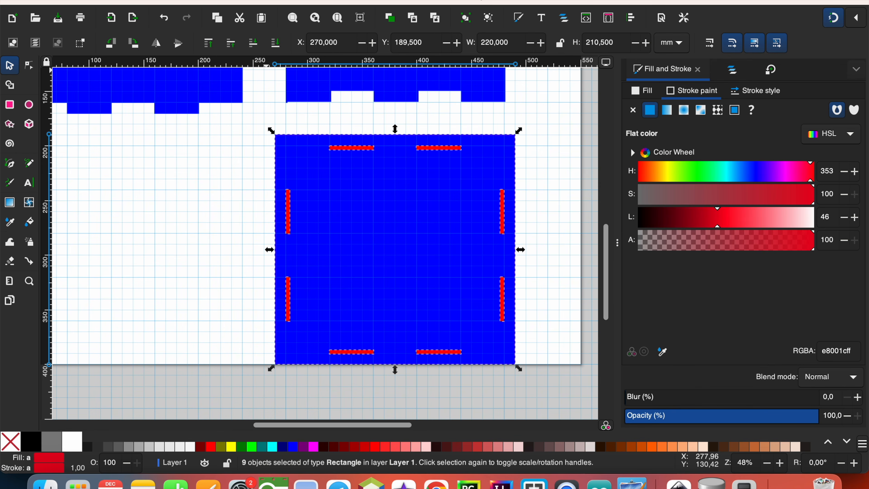
pyautogui.click(237, 0)
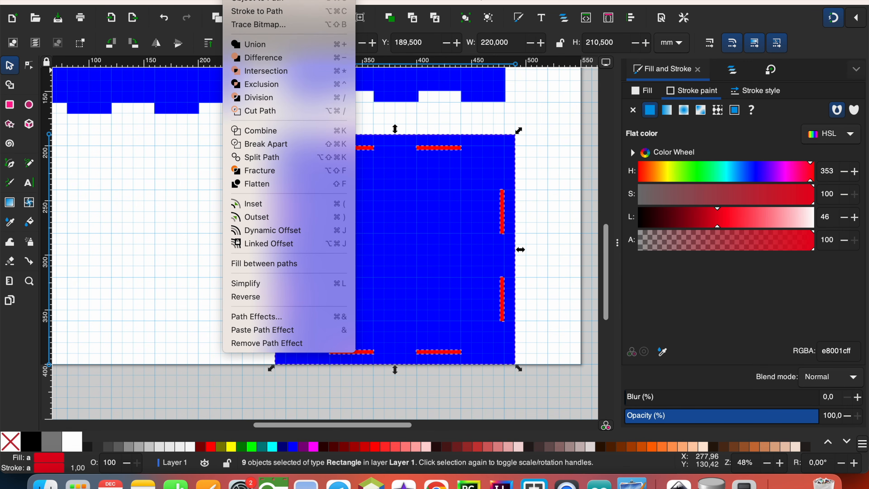
pyautogui.click(282, 84)
pyautogui.click(581, 252)
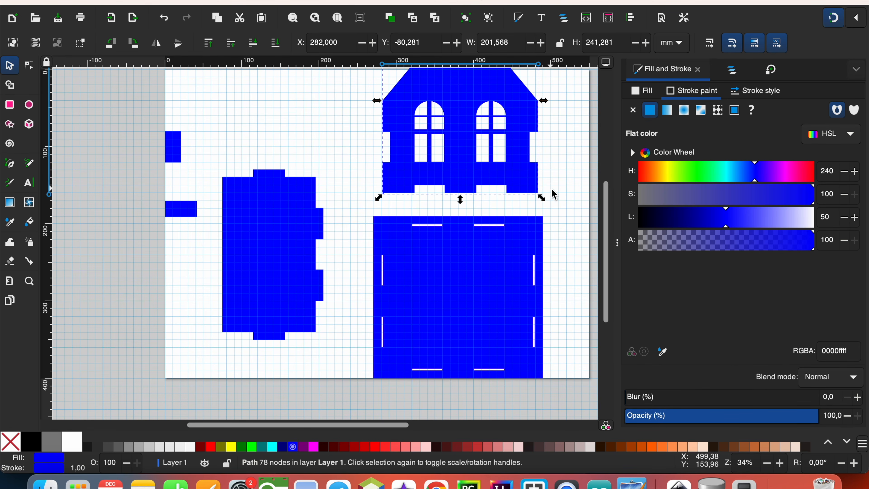
# - Cover the house panel's two bottom notches with copies of the leftover horizontal rectangle and unite them with the panel as protruding tabs
pyautogui.click(184, 216)
pyautogui.moveTo(183, 217); pyautogui.dragTo(531, 203)
pyautogui.scroll(2, 436, 204)
pyautogui.scroll(-4, 529, 199)
pyautogui.scroll(1, 520, 174)
pyautogui.moveTo(605, 162); pyautogui.dragTo(605, 147)
pyautogui.click(578, 147)
pyautogui.moveTo(448, 82); pyautogui.dragTo(579, 231)
pyautogui.click(233, 1)
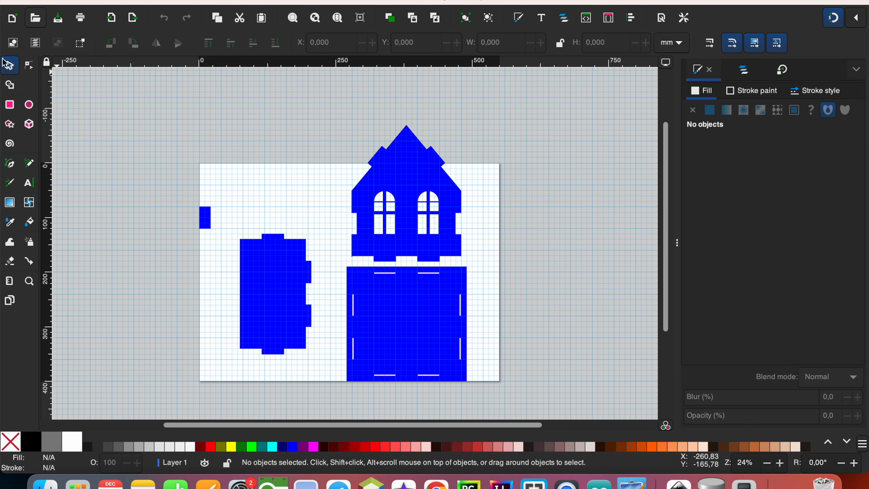
# - Delete the small leftover rectangle at the page edge and remove the fill from all three panels
pyautogui.click(207, 221)
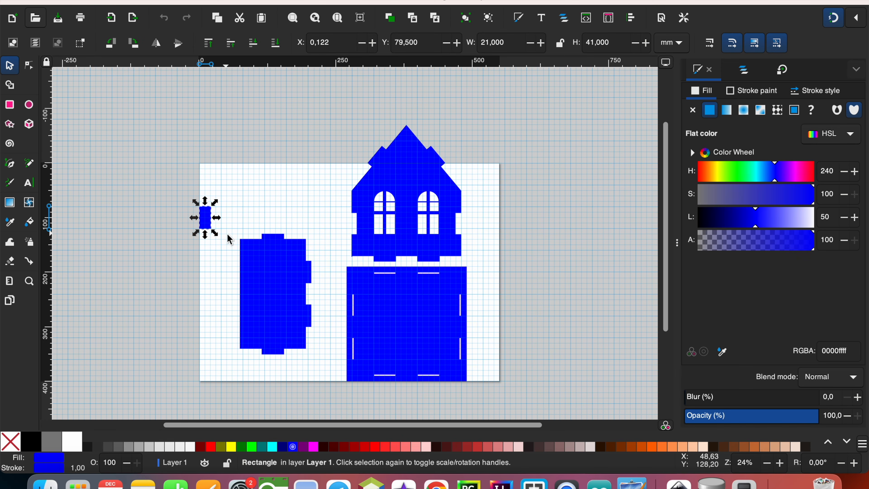
pyautogui.press('Delete')
pyautogui.moveTo(215, 119); pyautogui.dragTo(499, 404)
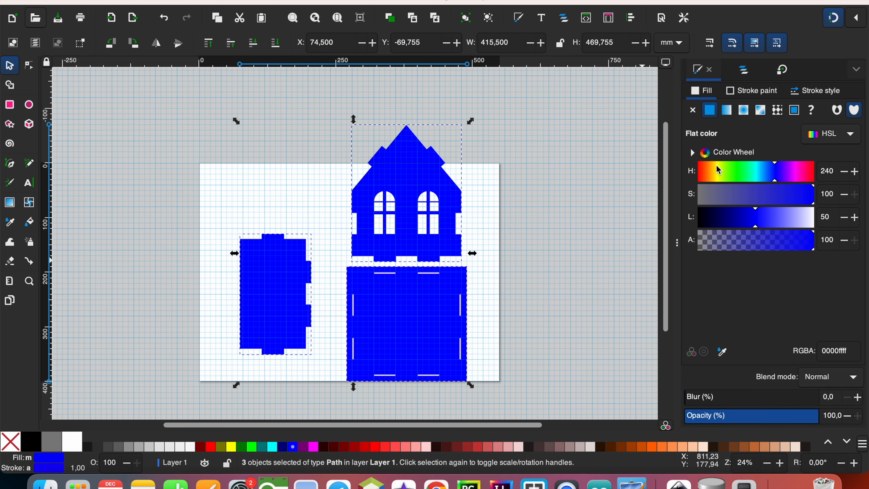
pyautogui.click(694, 111)
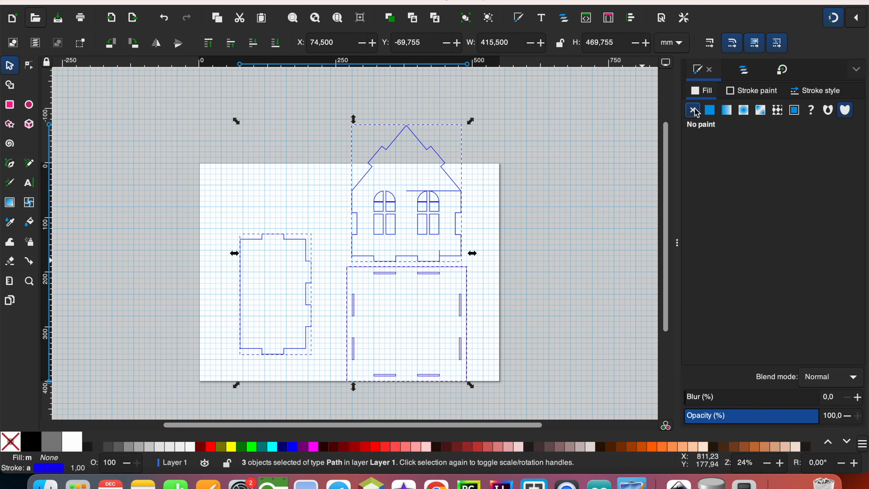
# - Give all three panels a black stroke with Hairline width
pyautogui.click(747, 92)
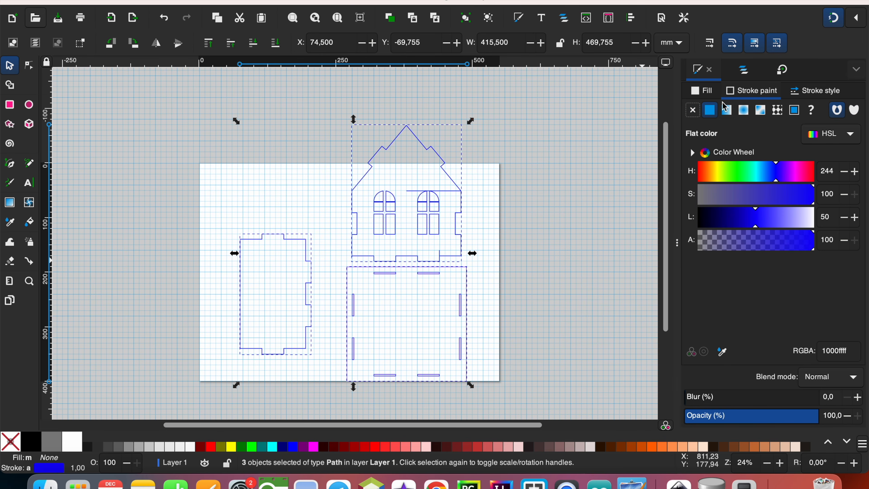
pyautogui.rightClick(26, 446)
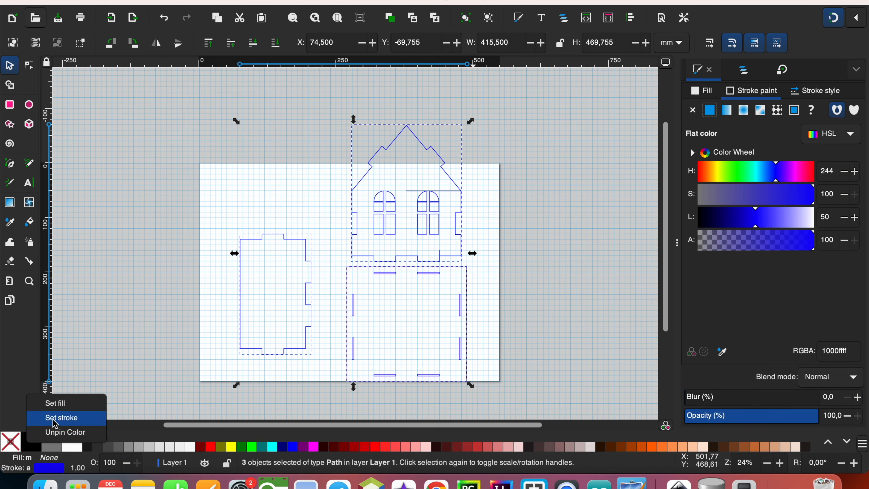
pyautogui.click(59, 416)
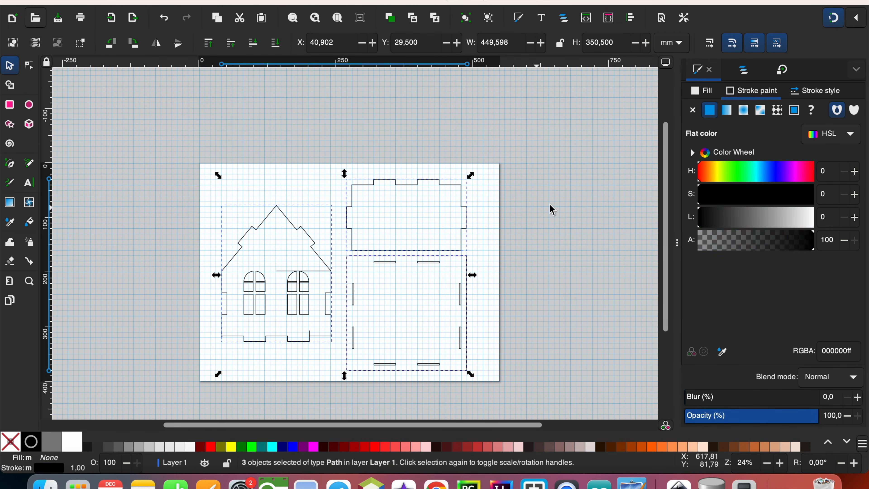
pyautogui.click(816, 92)
pyautogui.click(822, 120)
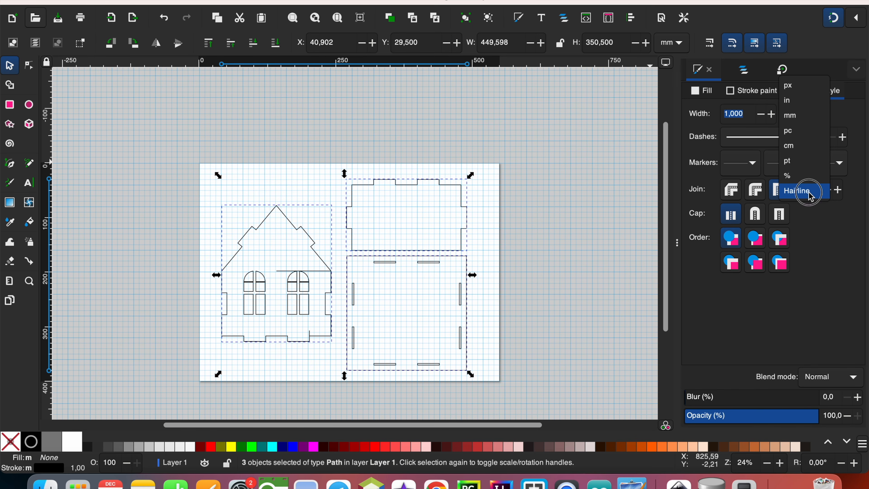
pyautogui.click(810, 191)
pyautogui.click(575, 269)
# - Save the house panel document
pyautogui.click(86, 1)
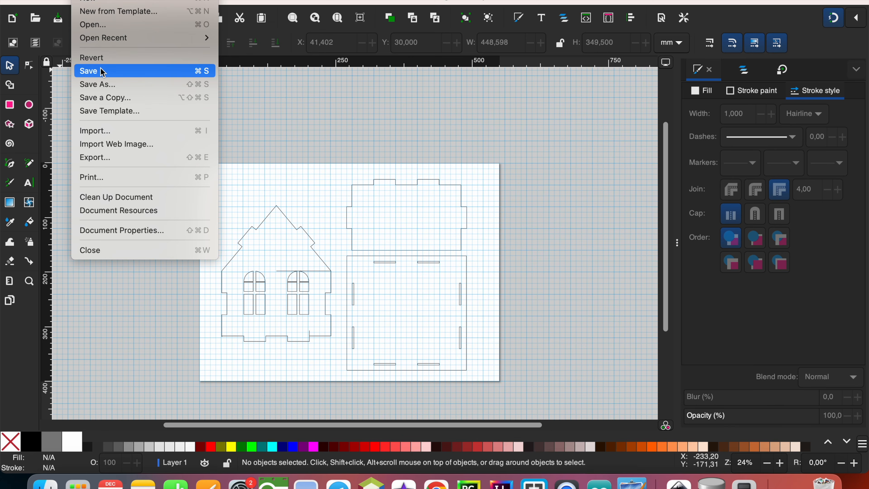
pyautogui.click(103, 72)
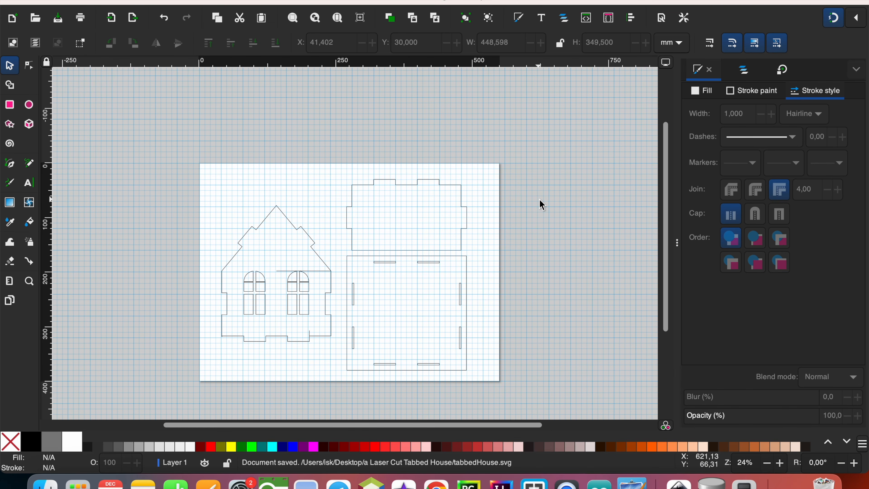
pyautogui.press('super+shift+5')
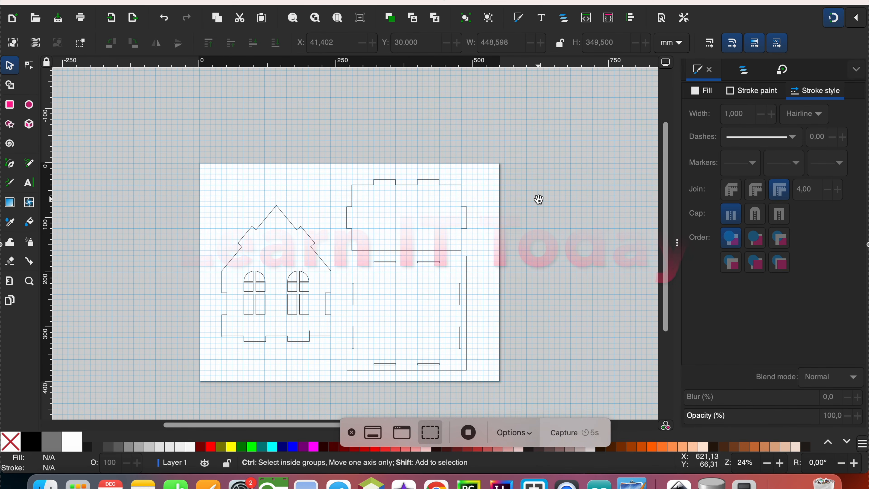